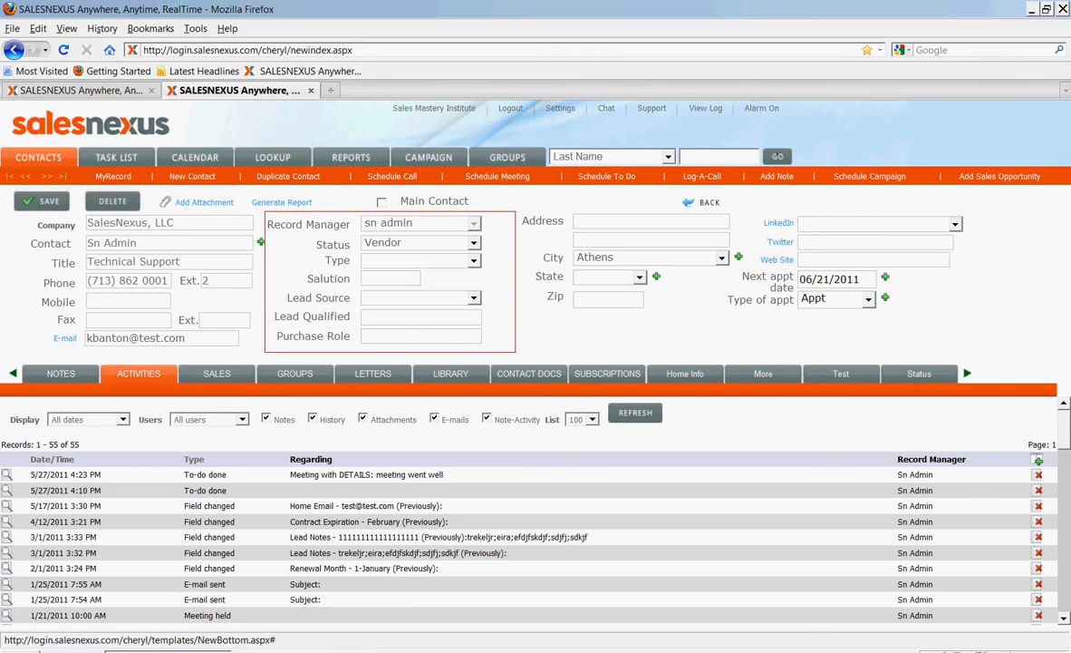
Browse the contact's letter templates and document library, including the contents of the SalesNexus Template Library folder
click(373, 374)
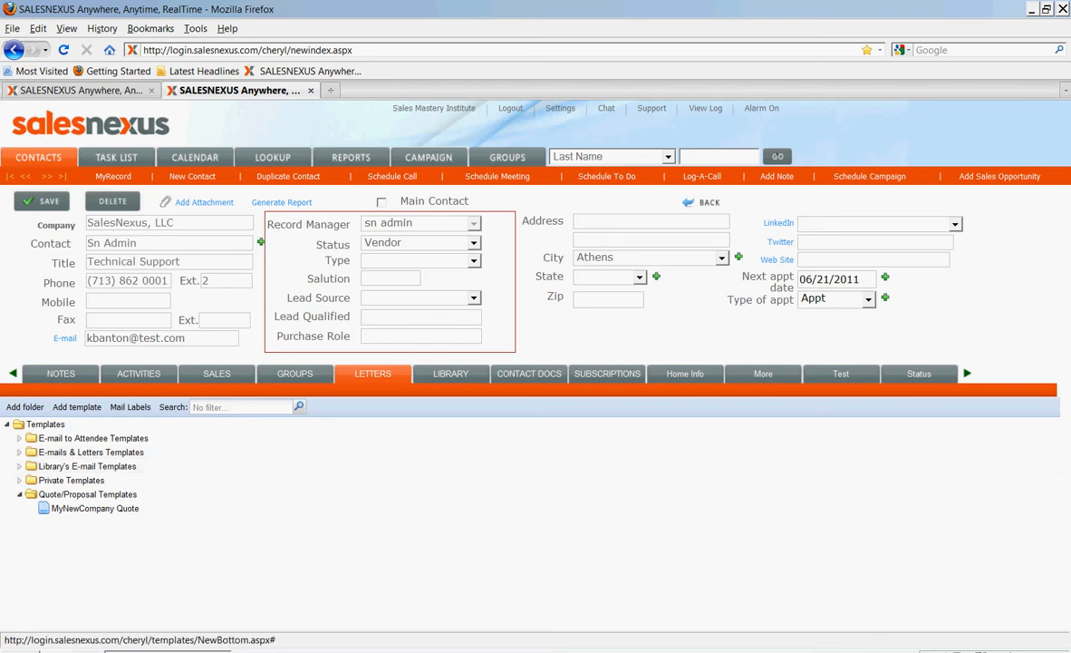
click(450, 374)
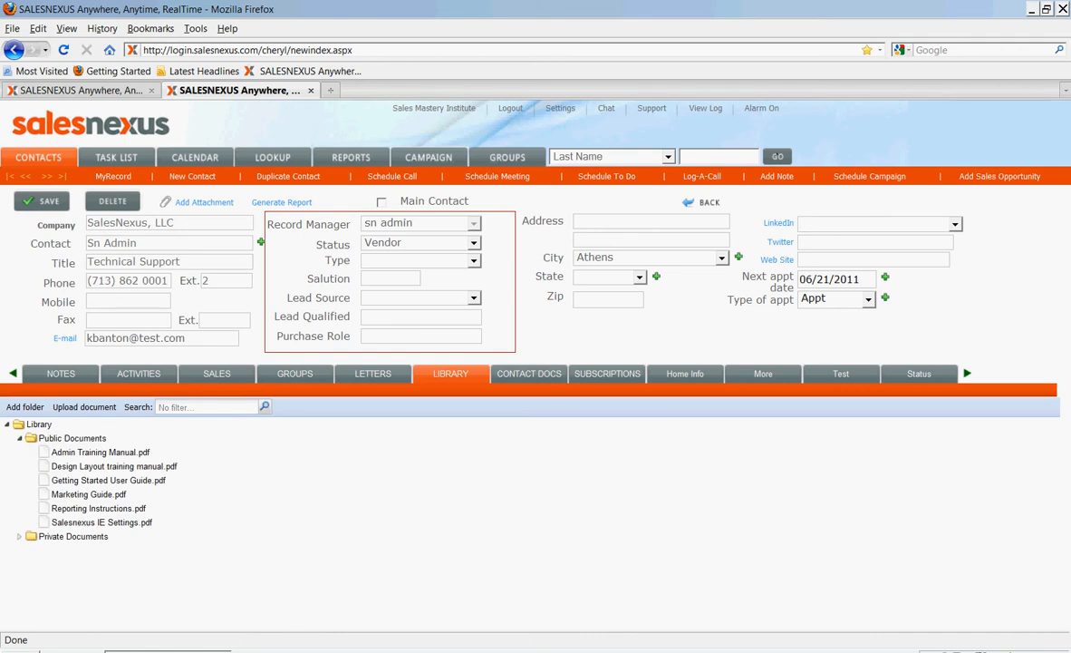
click(372, 373)
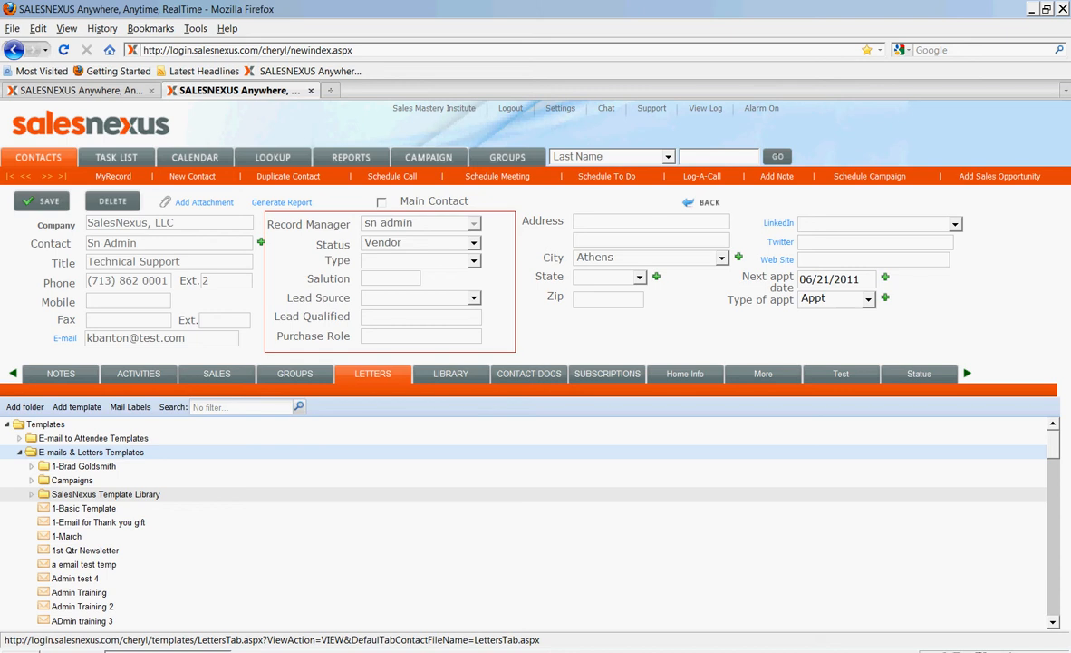
click(32, 494)
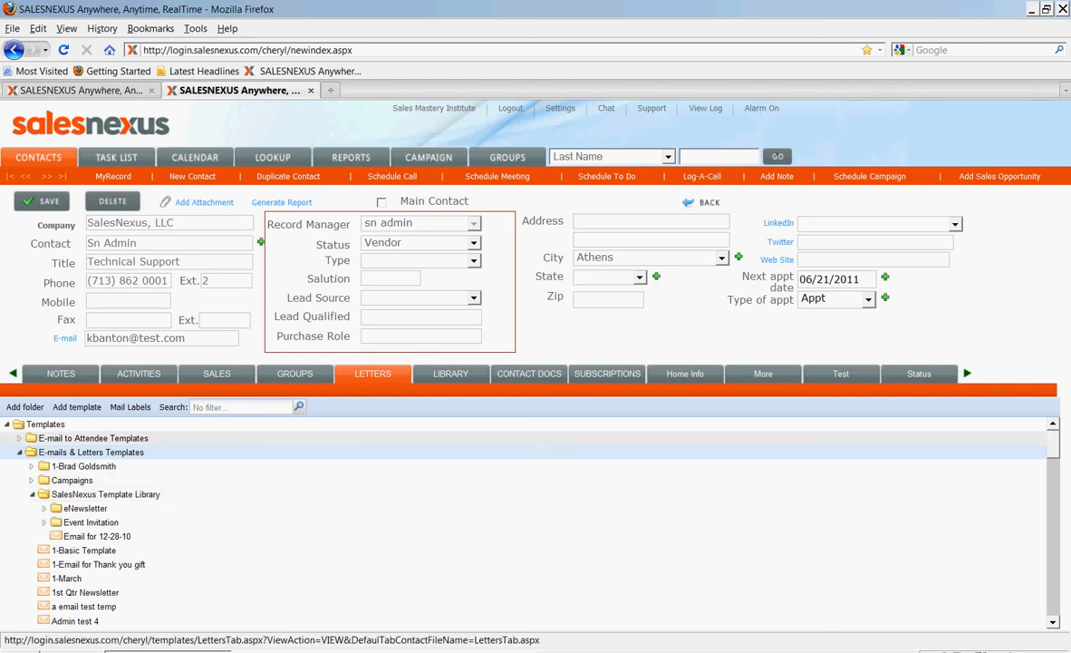
click(32, 495)
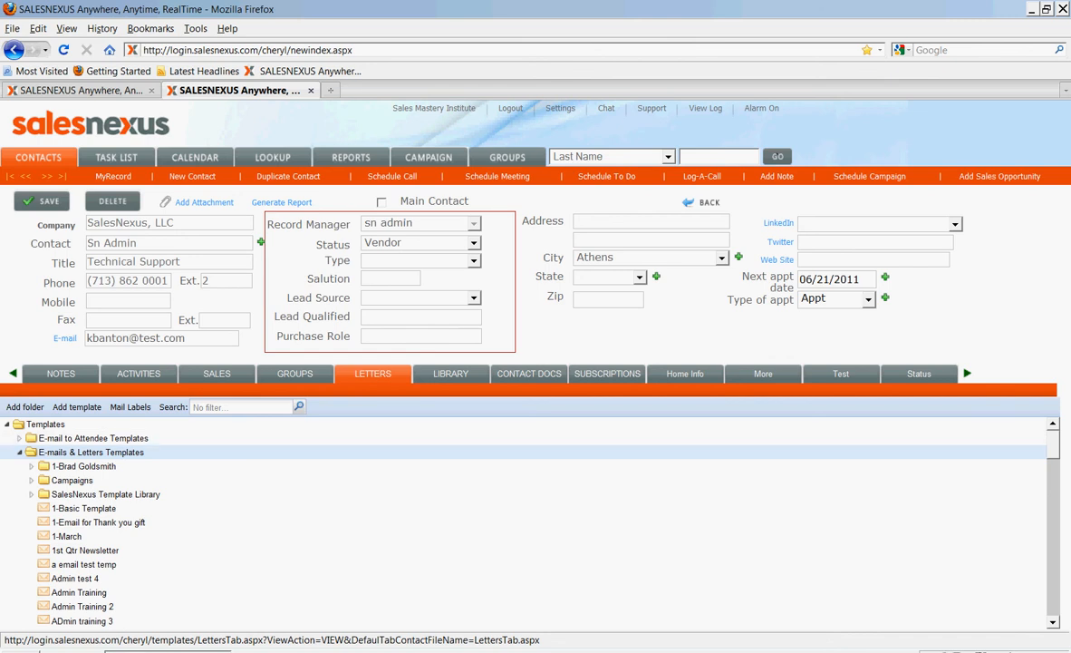
Start a new letter template and enter "Time to Upgrade" as its letter description
click(77, 407)
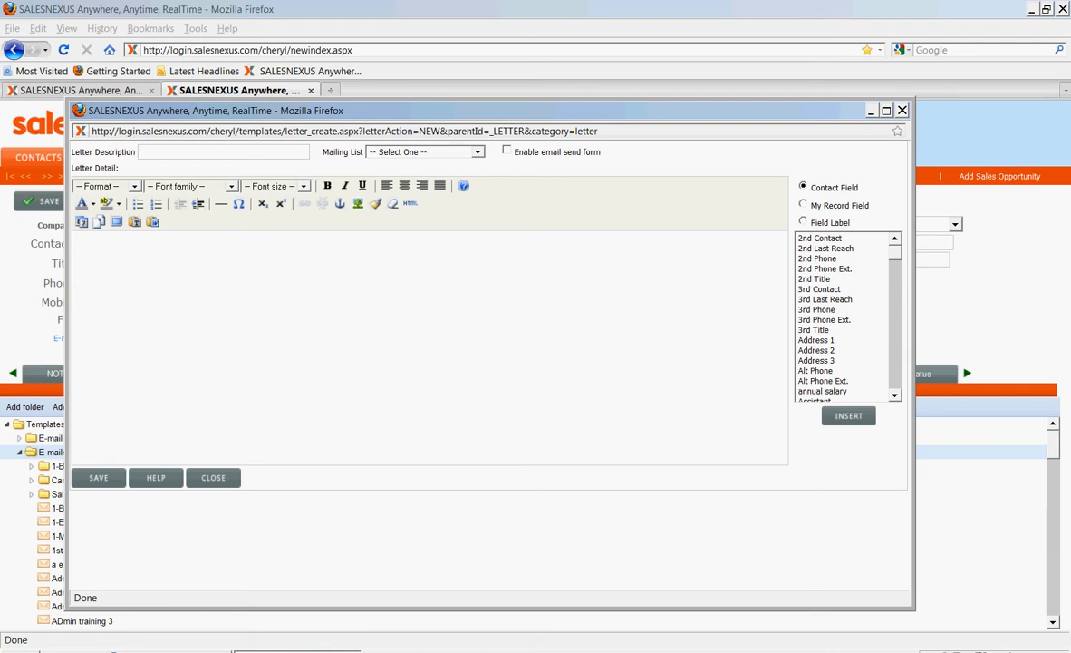
text(#$%^&*")
key(shift+Home)
click(75, 236)
text(Time)
drag(180, 153, 139, 152)
text(Time to Upgrage)
key(BackSpace)
key(BackSpace)
text(de)
Set the mailing list to Default with the email send form enabled, and clear the letter body
click(477, 152)
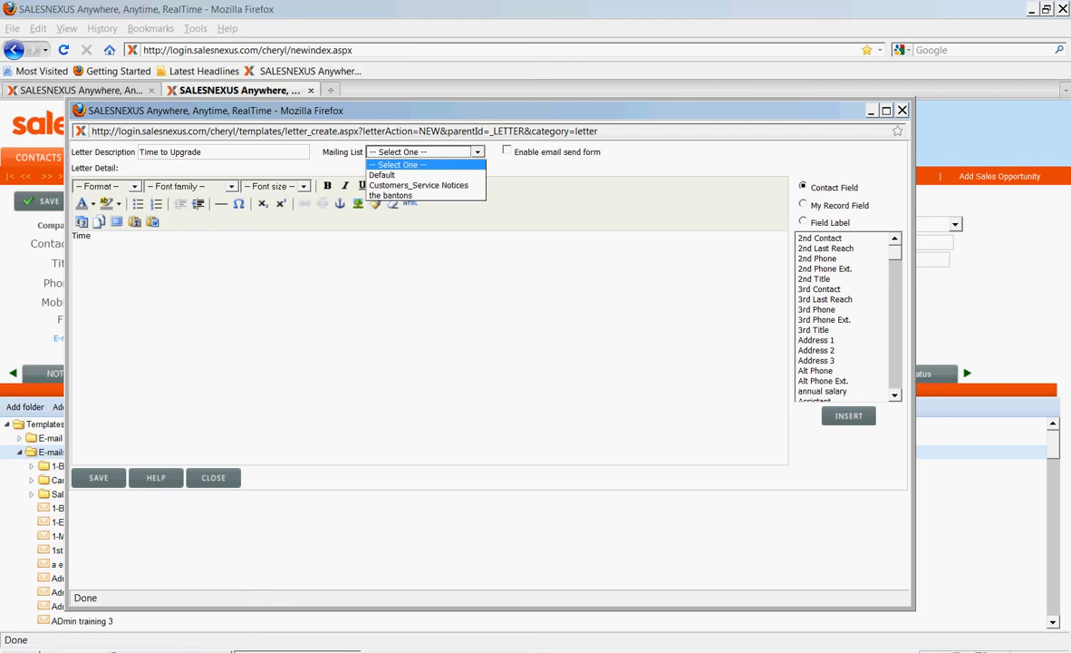
click(399, 175)
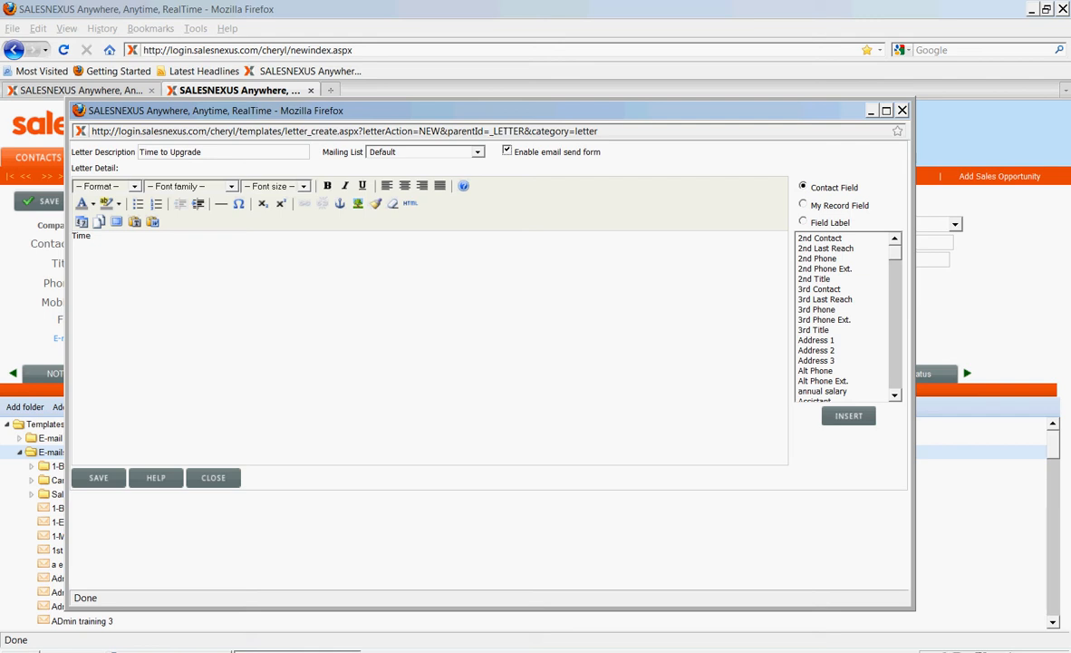
key(ctrl+a)
key(BackSpace)
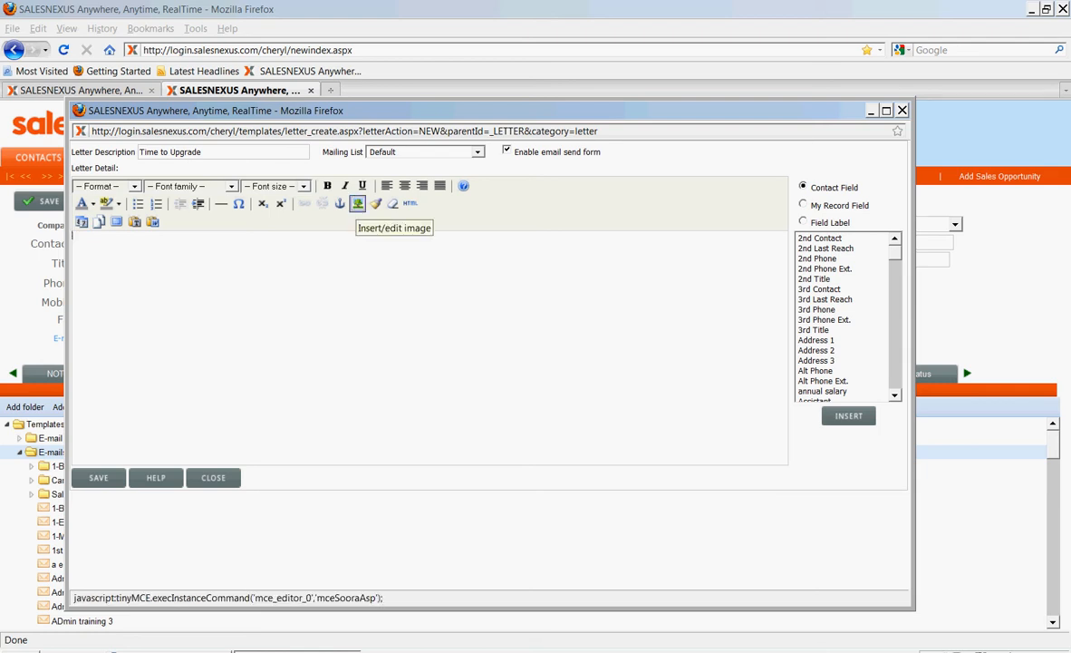
Insert the logo2.gif image into the letter body with the image description "SalesNexus logo"
click(357, 203)
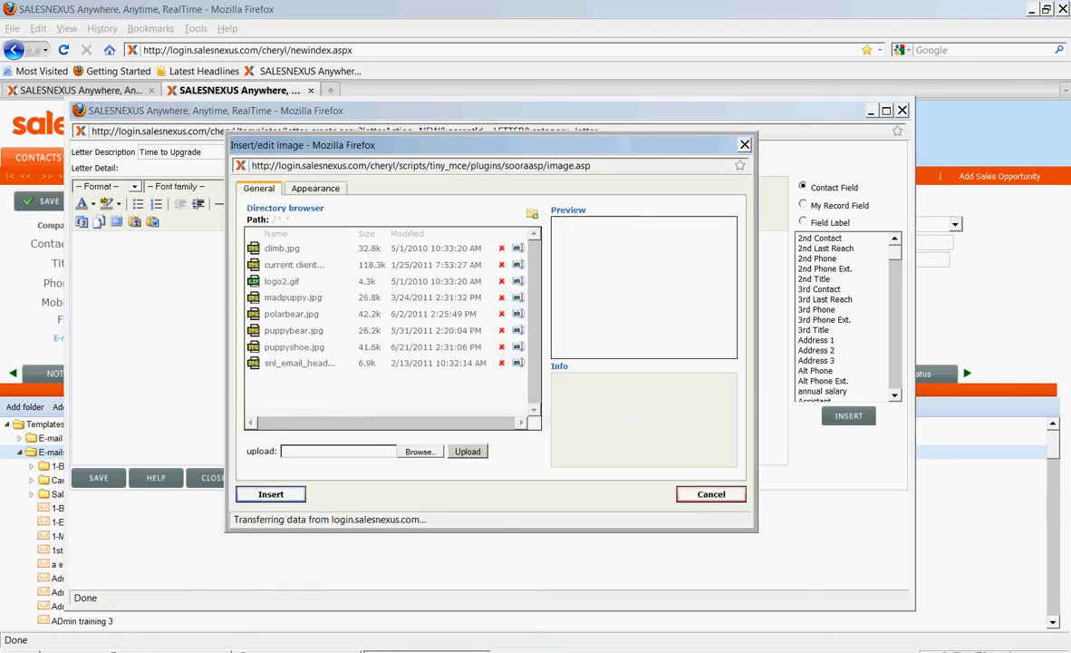
click(282, 247)
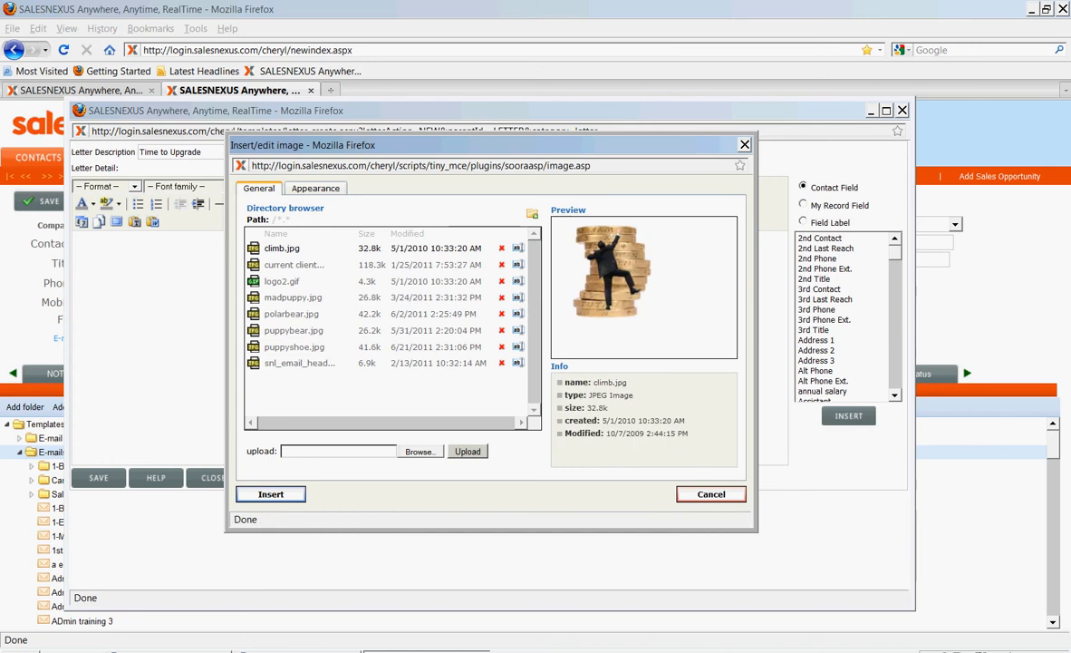
click(293, 264)
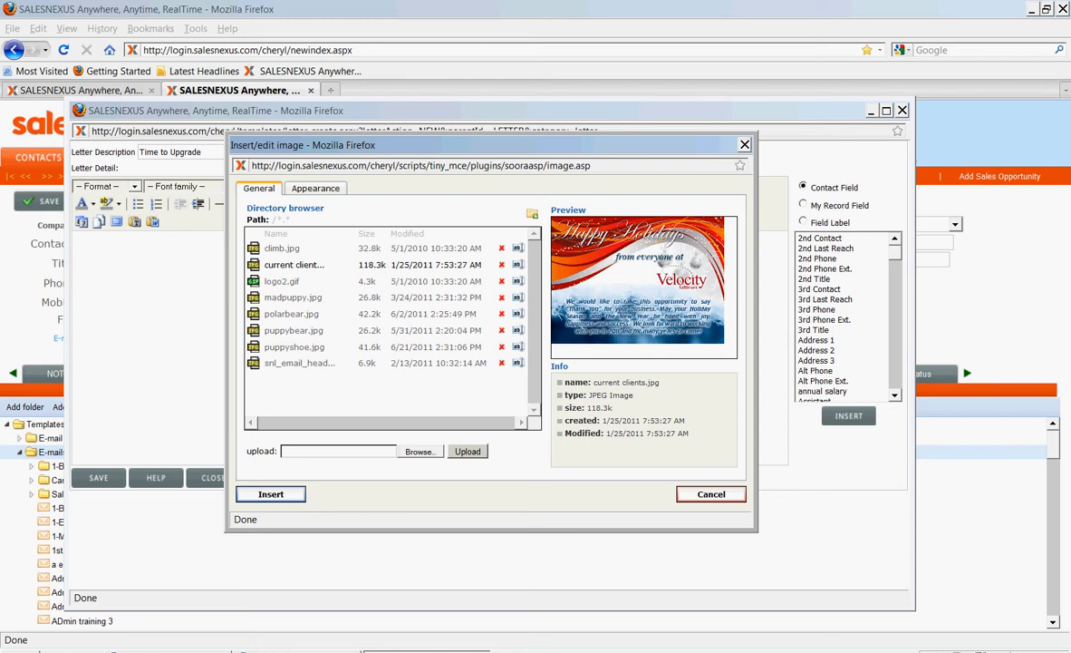
click(282, 281)
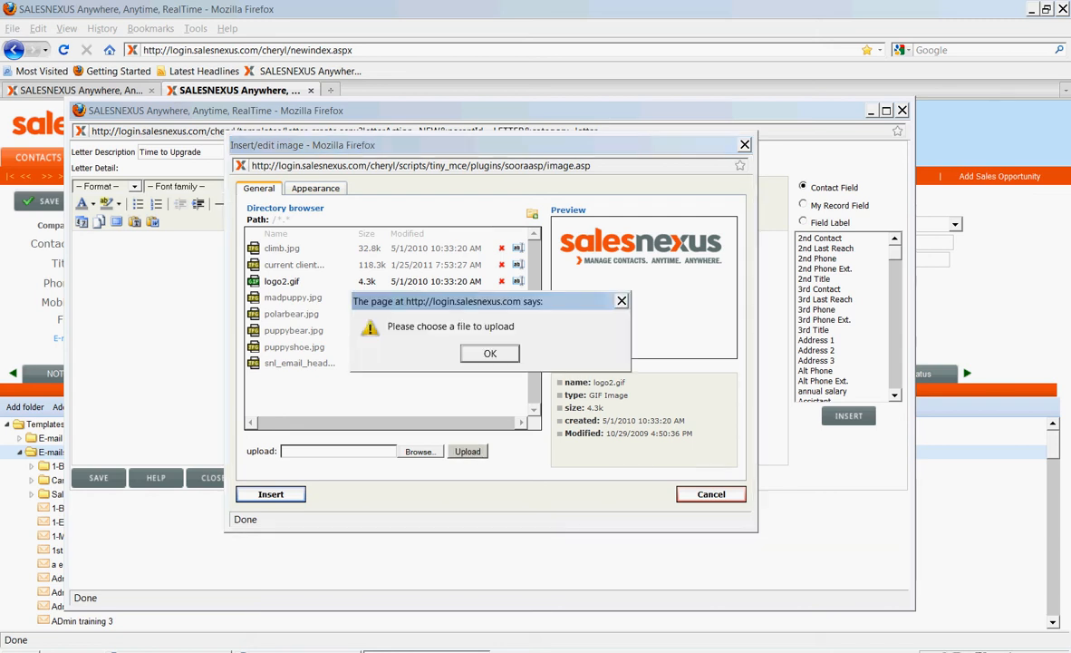
key(Return)
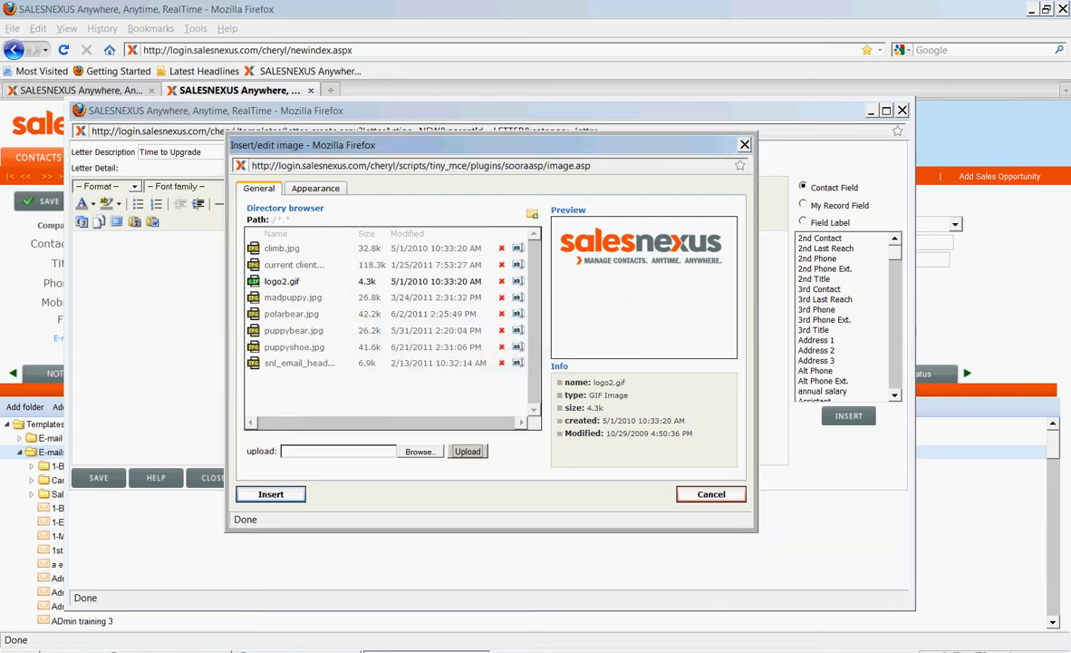
key(Return)
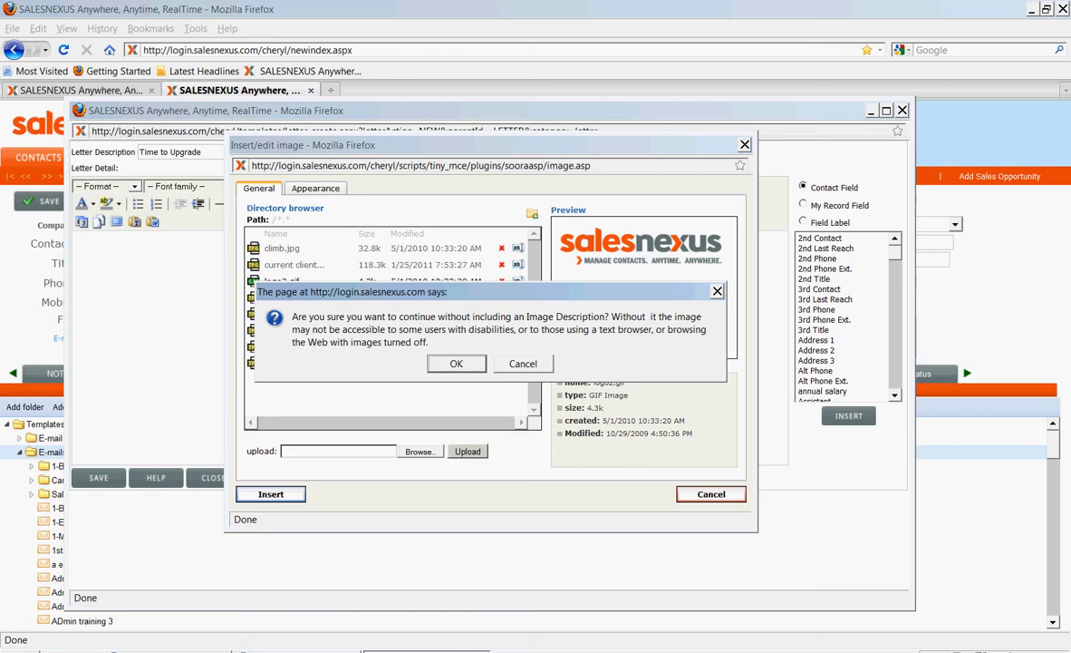
key(Escape)
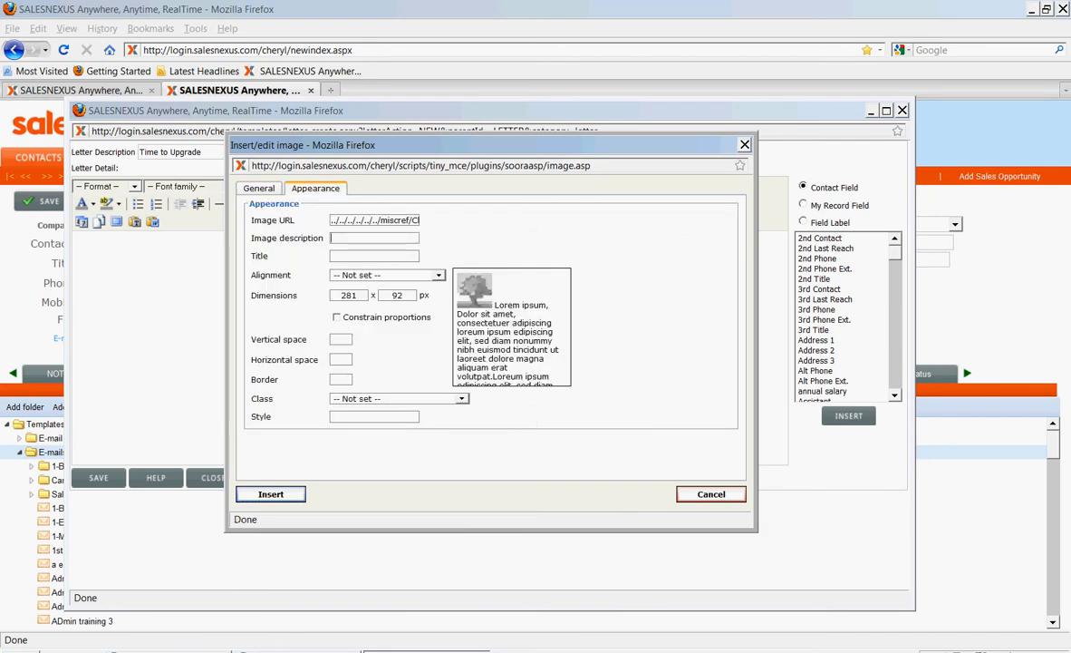
text(SalesNexus logo)
key(Return)
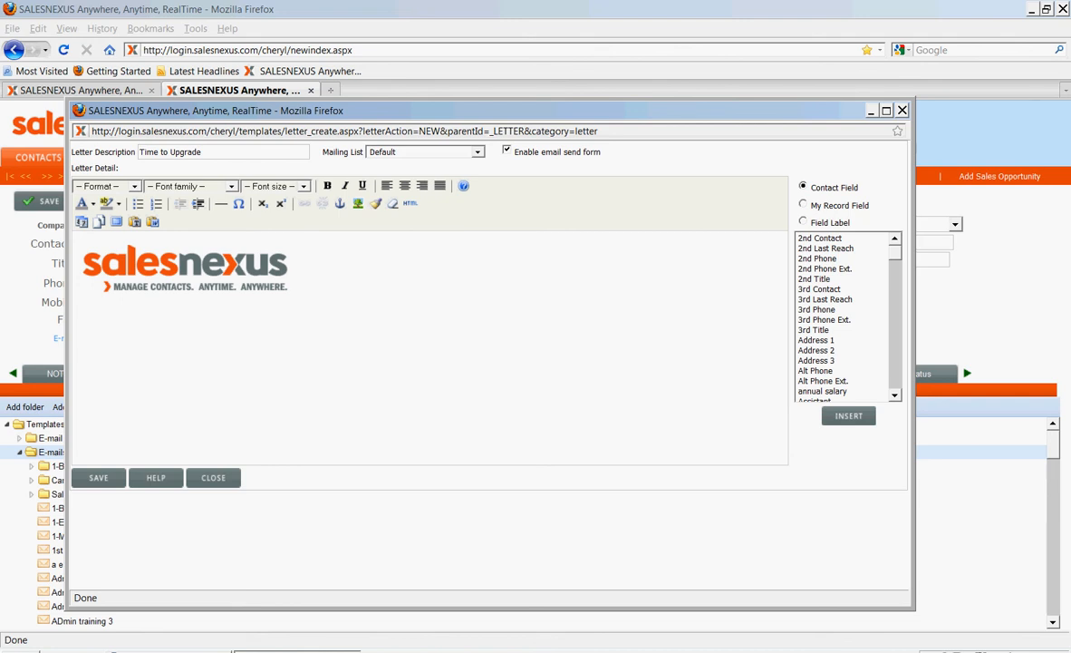
Add a line below the logo and center the logo image in the letter
key(Return)
click(182, 263)
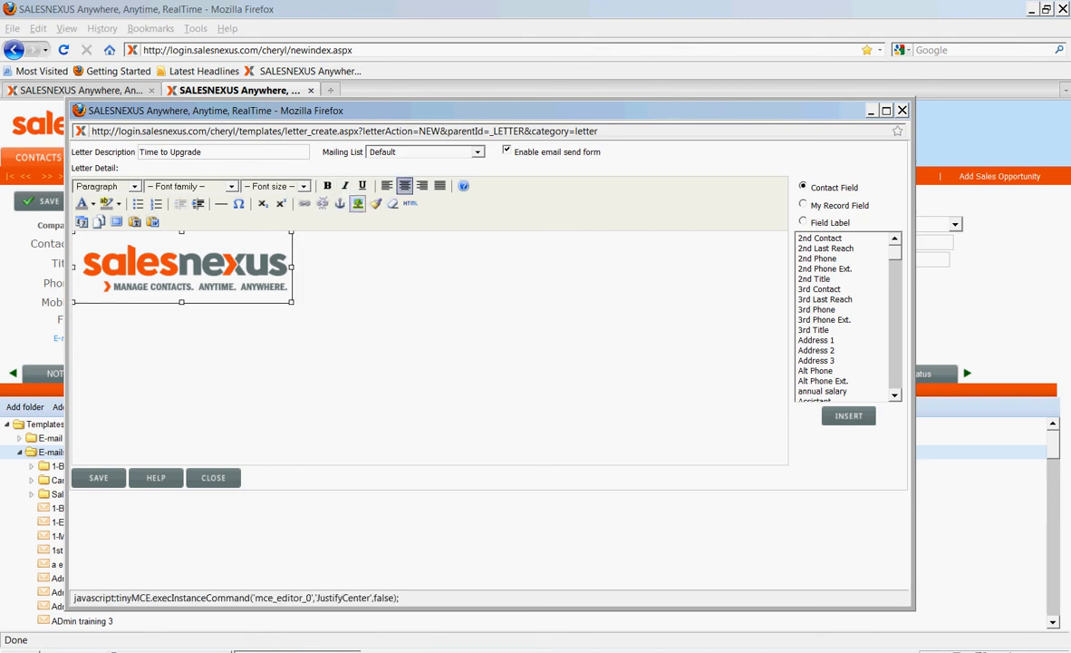
click(404, 185)
Add a greeting below the logo with "Dear", the First Name contact field and a comma
click(75, 332)
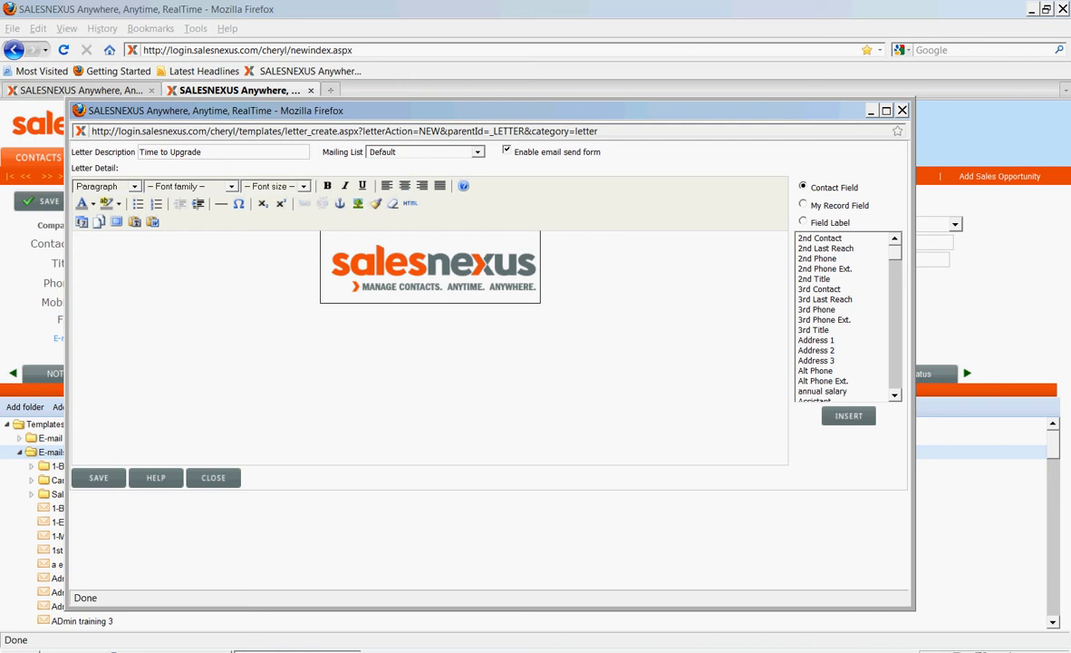
text(Dear)
click(819, 288)
click(832, 396)
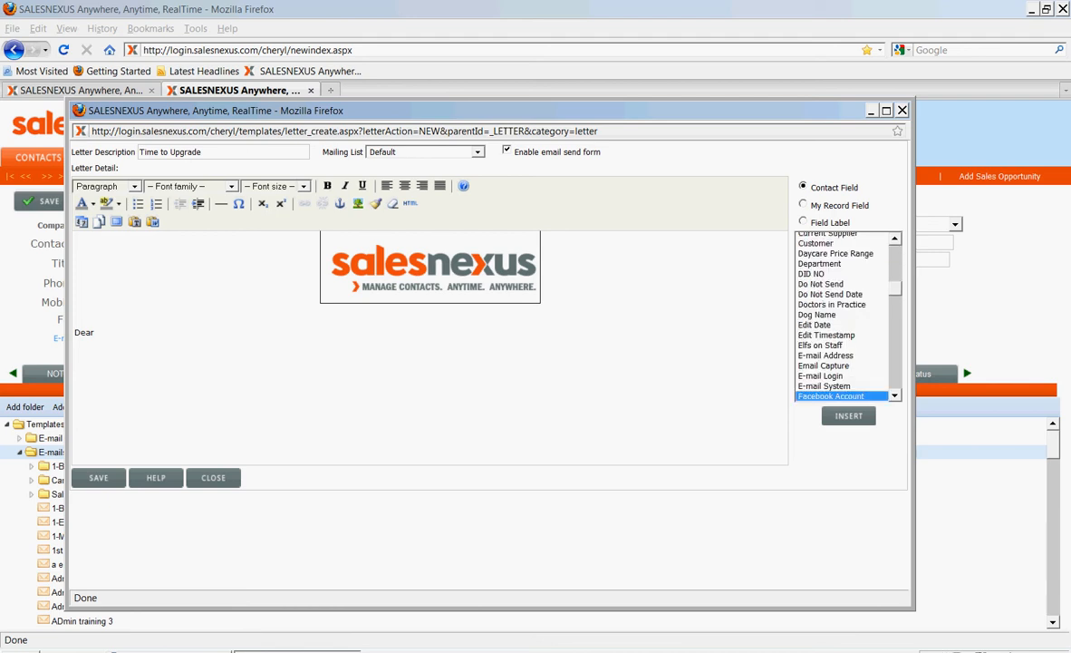
scroll(842, 315, down, 3)
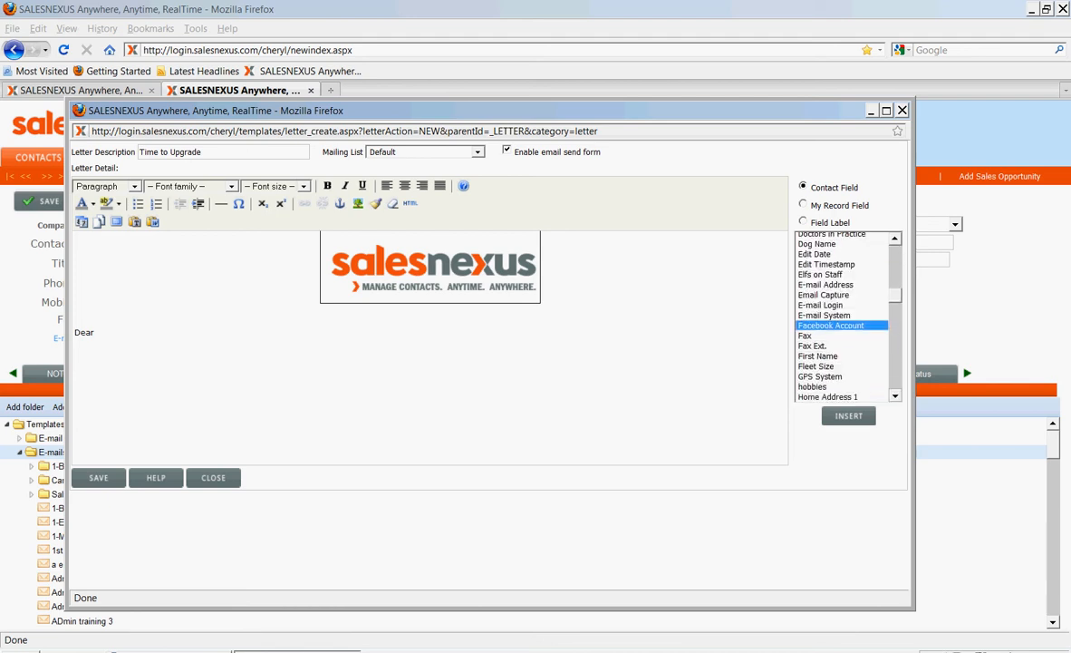
click(818, 355)
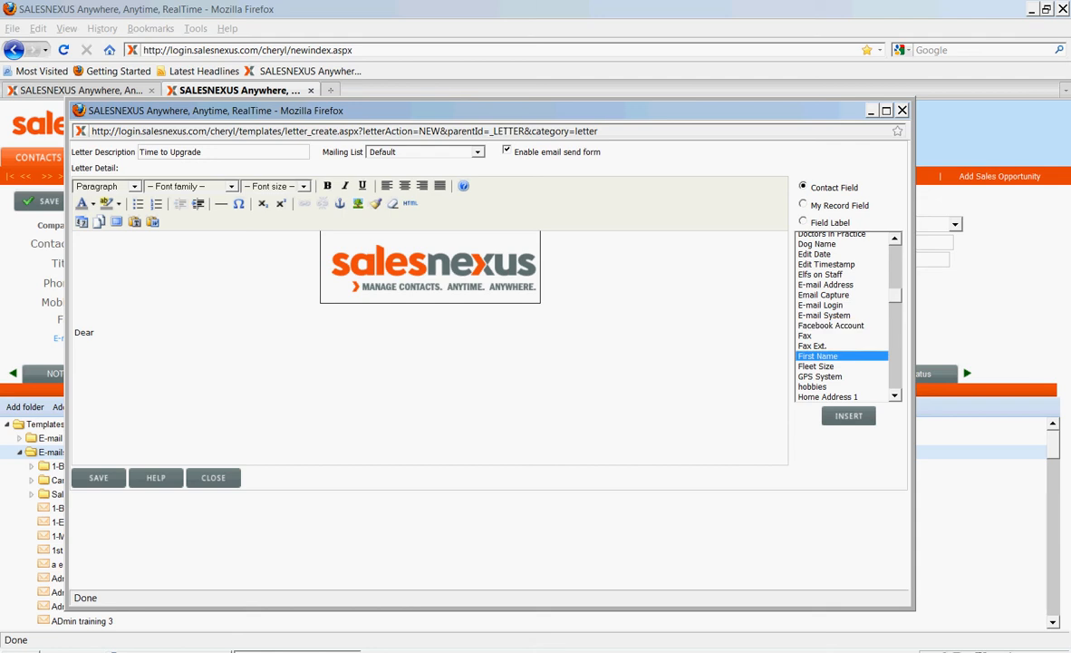
double_click(818, 355)
text(, )
text(thank you for your)
text( intereste)
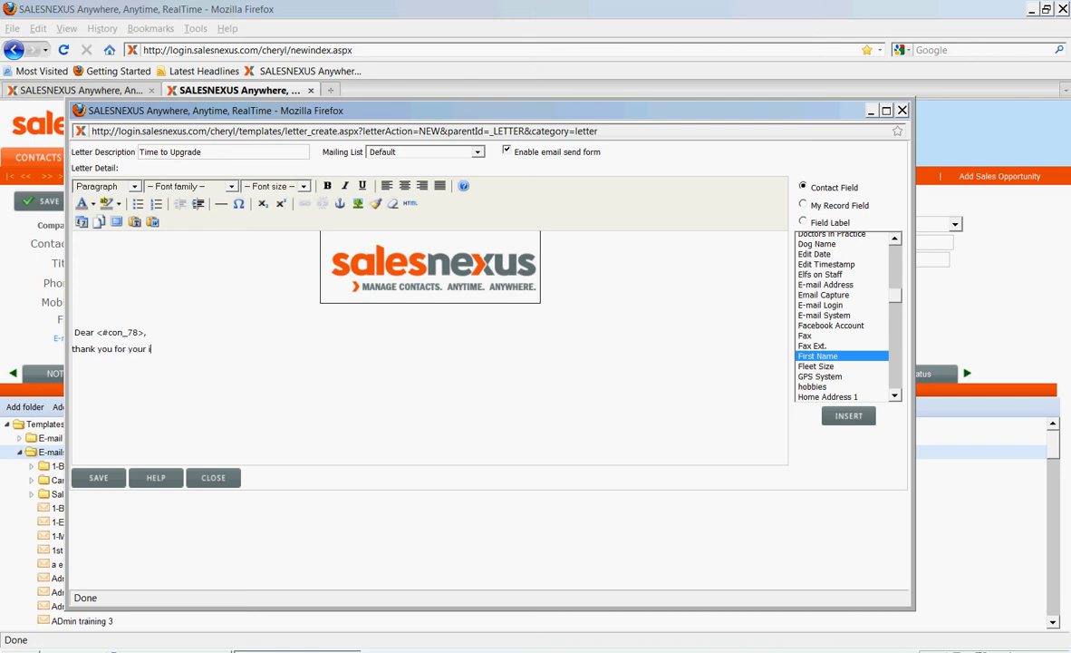
Write "thank you for your interest in our product." on the line below the greeting
key(BackSpace)
text(in our pro)
key(BackSpace)
key(BackSpace)
text(roduct. AT thi)
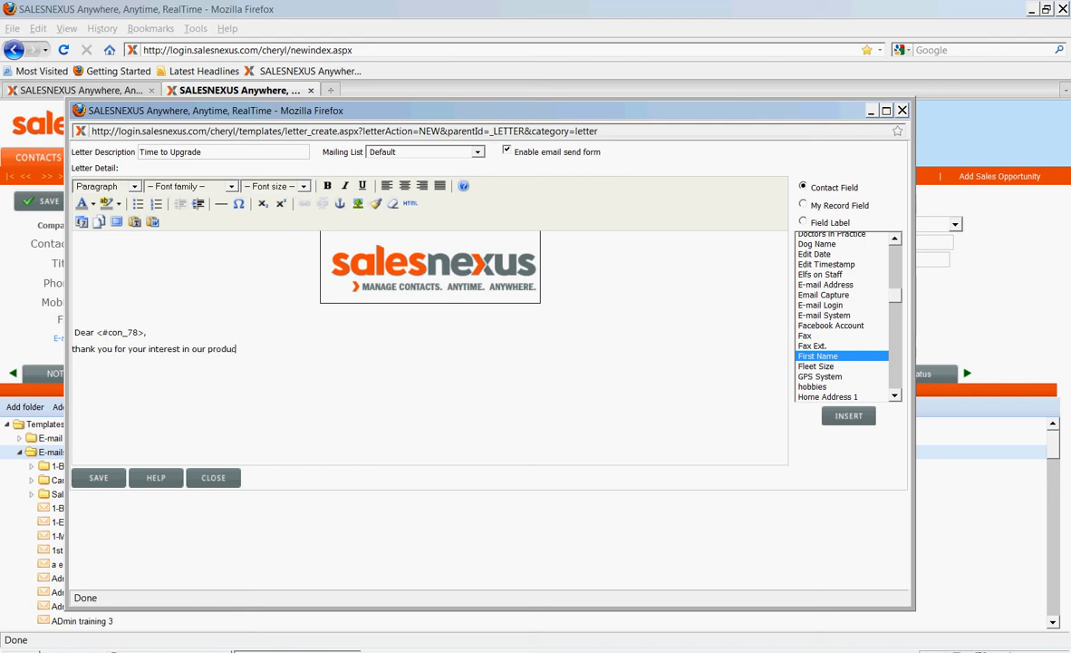
Complete the paragraph with the sentence "At this time we are offering a 25% savings."
key(BackSpace)
key(BackSpace)
key(BackSpace)
key(BackSpace)
key(BackSpace)
text(t this time we are offering a 25% )
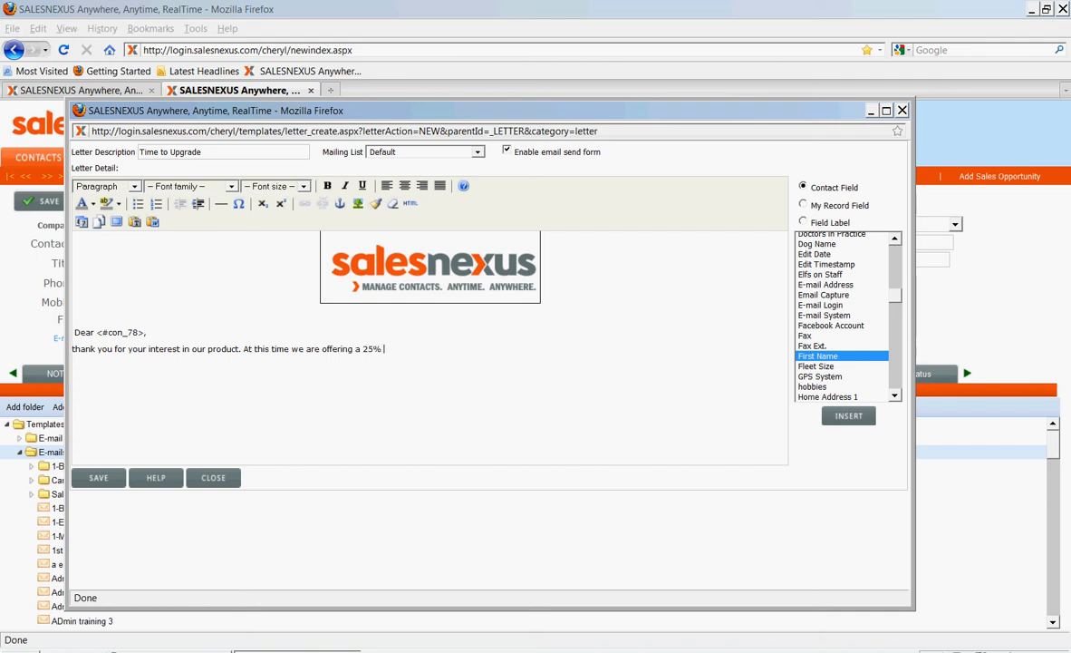
text(savings.)
Capitalize the first letter of "thank" at the start of the paragraph
click(73, 349)
key(Delete)
text(T)
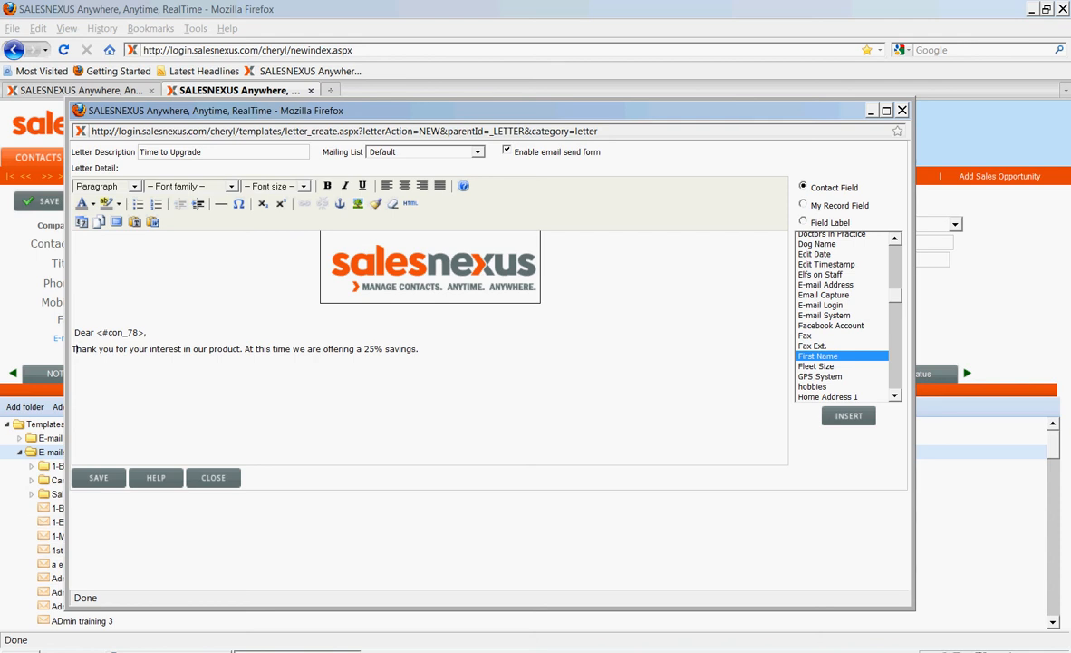
click(106, 186)
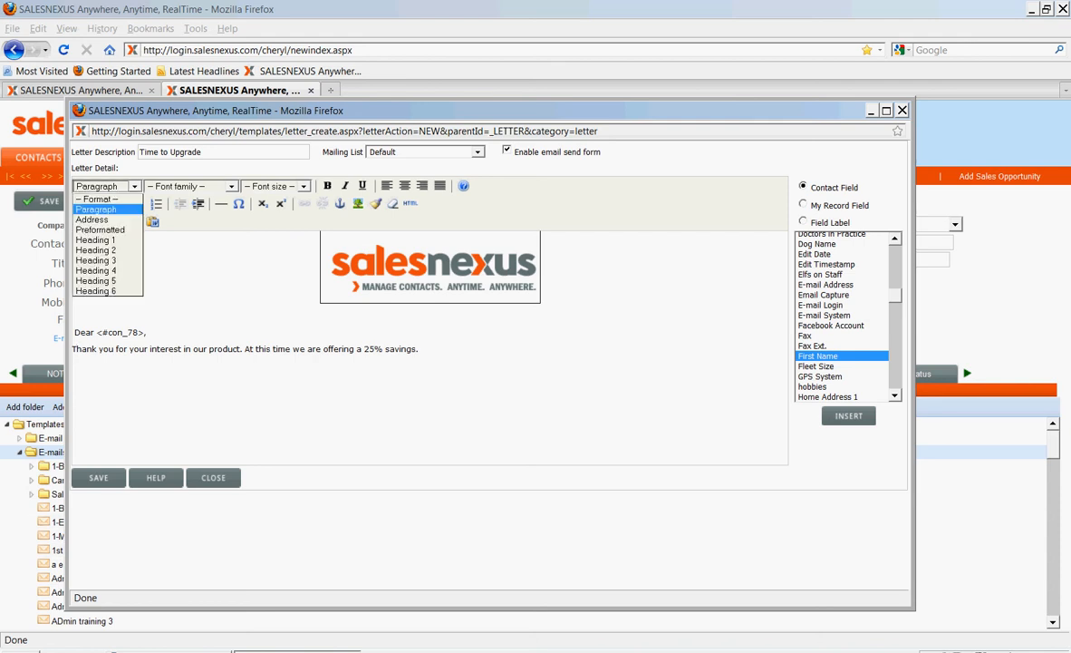
click(134, 185)
click(231, 186)
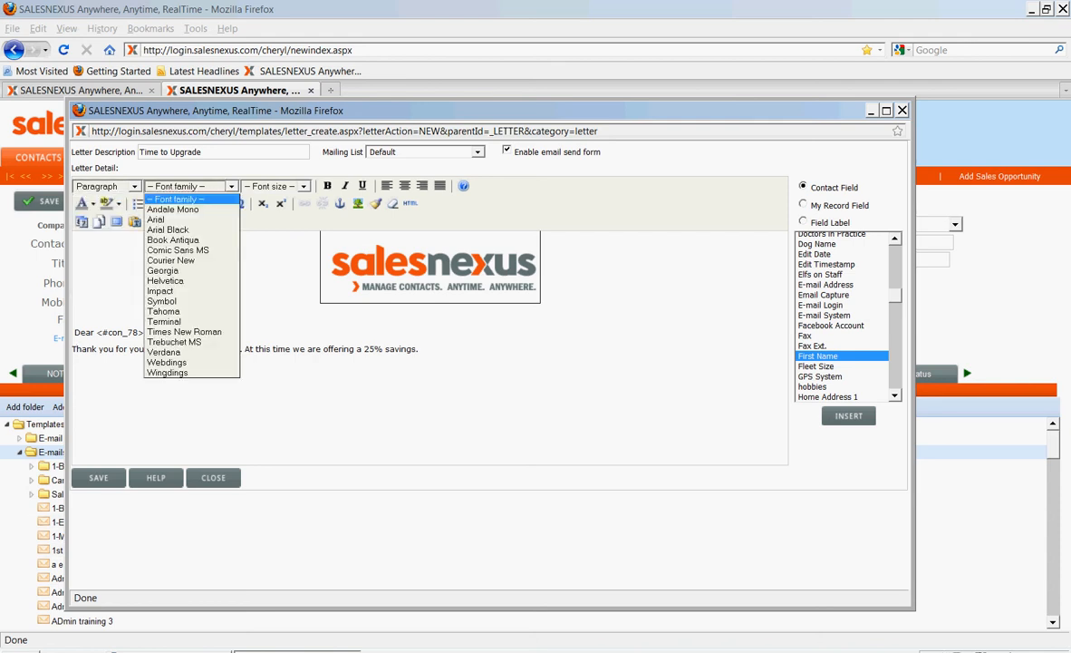
click(231, 186)
click(303, 186)
click(304, 186)
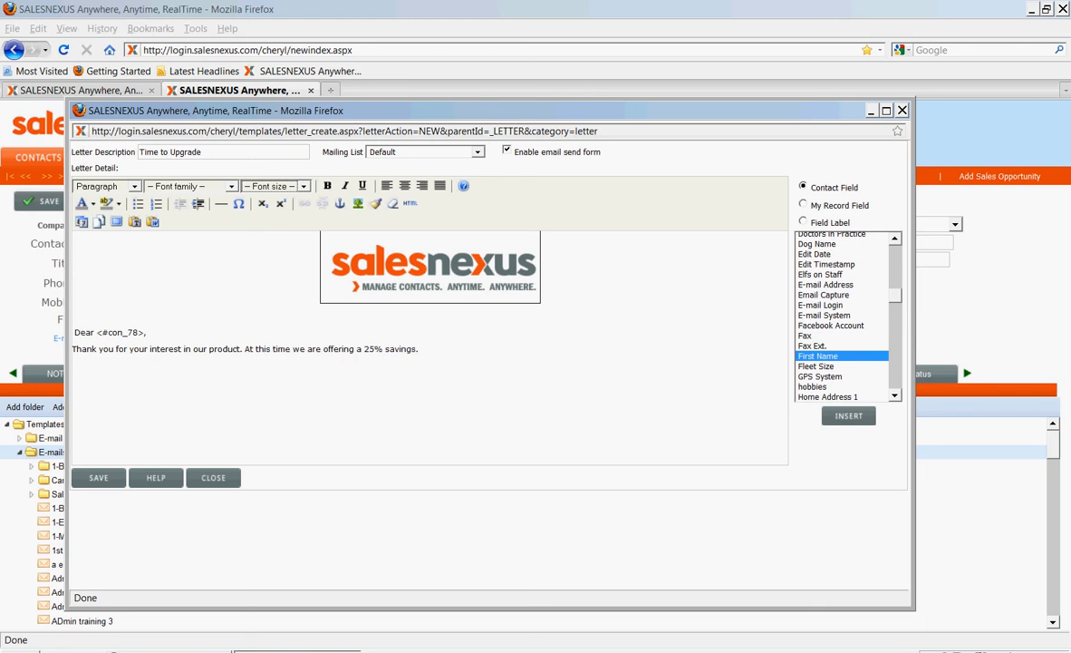
Add a new paragraph reading "Please click here to see our demo."
key(Return)
text(Please d)
text(ick here to see our demo.)
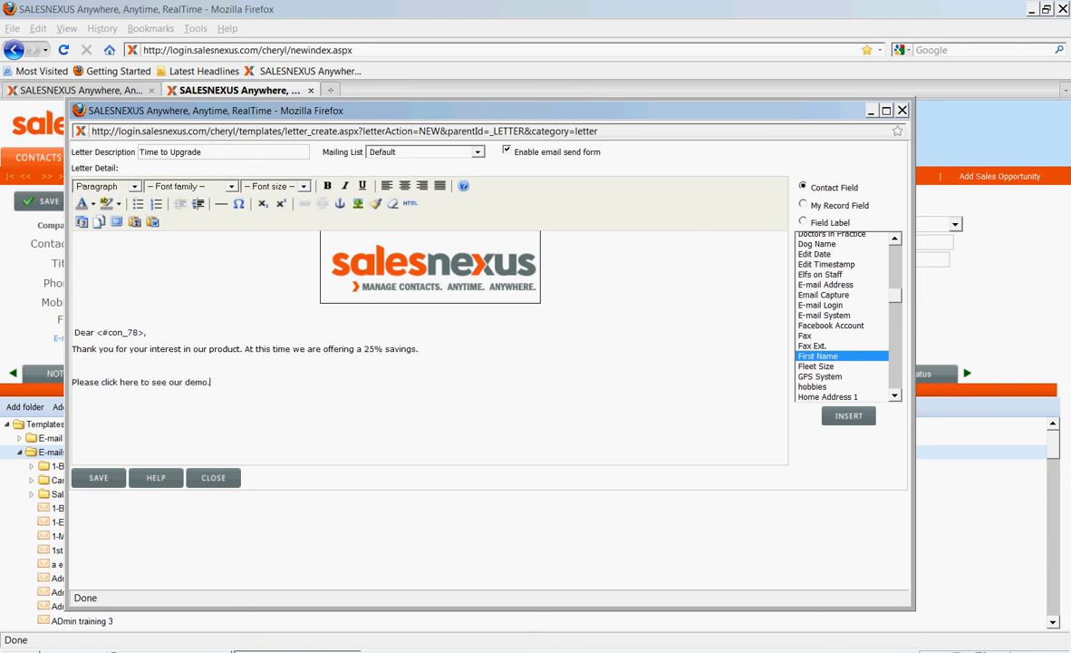
drag(100, 381, 138, 382)
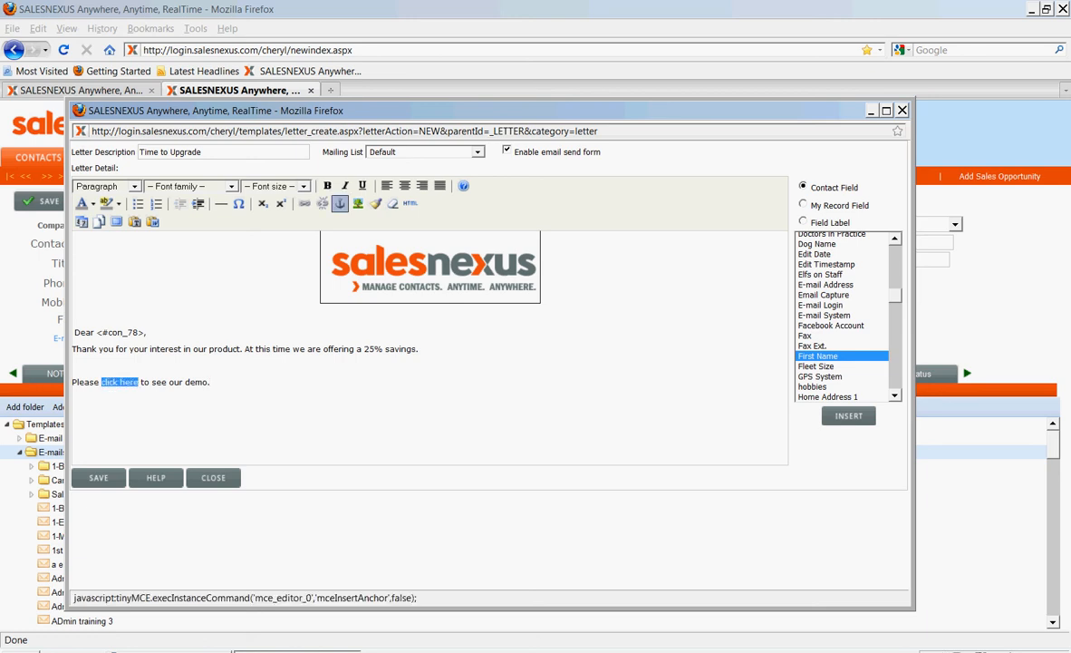
click(305, 203)
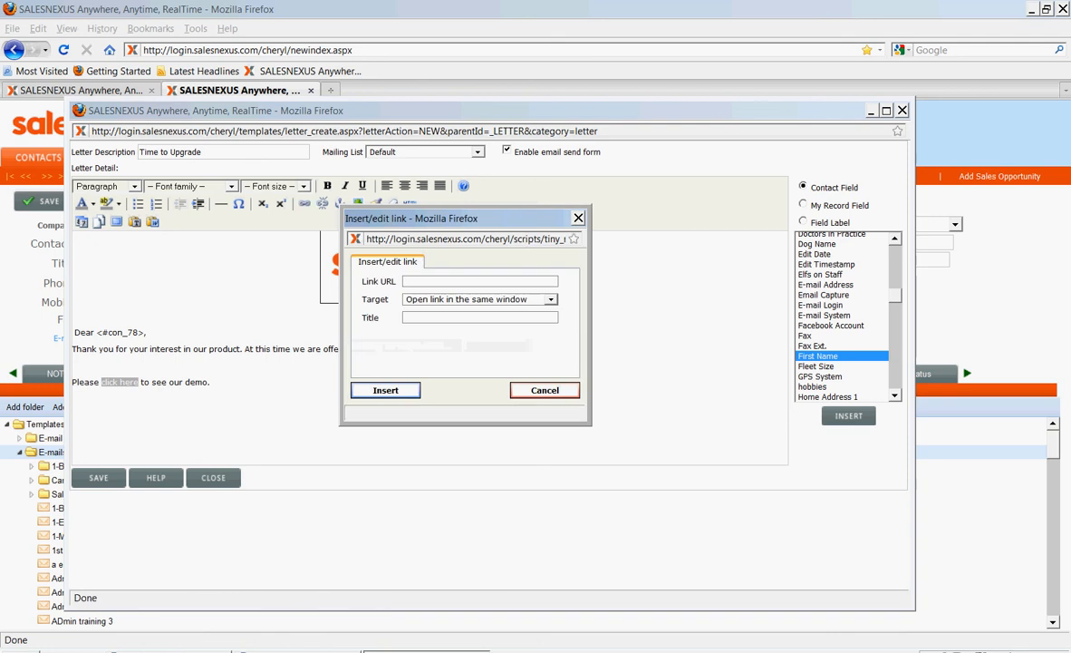
text(h)
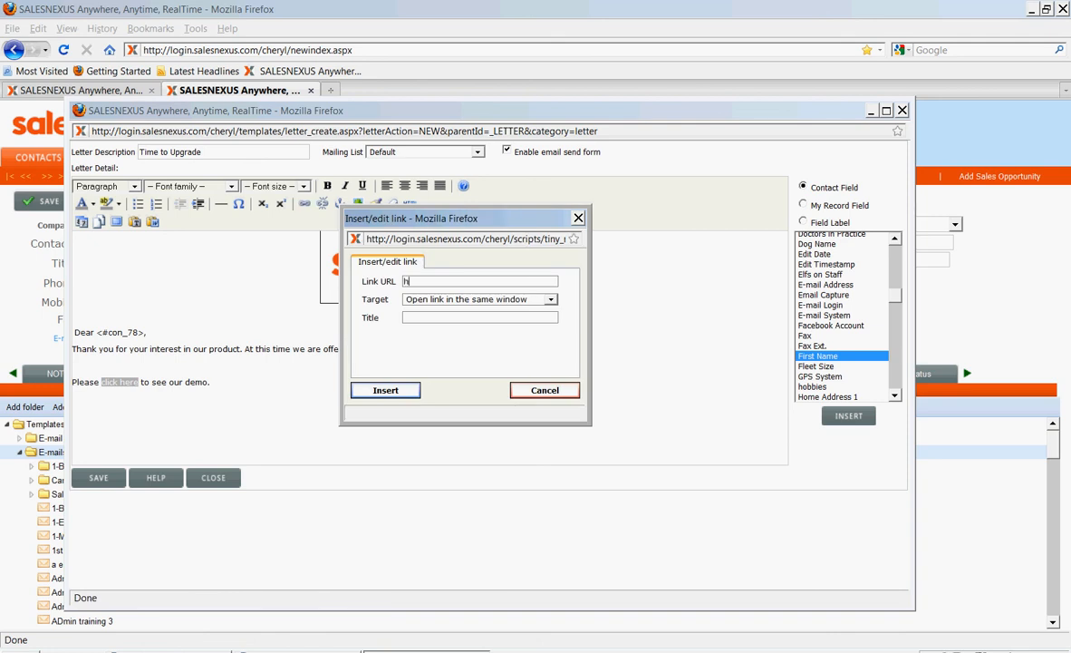
text(ttp://Salesnexus.com)
key(Return)
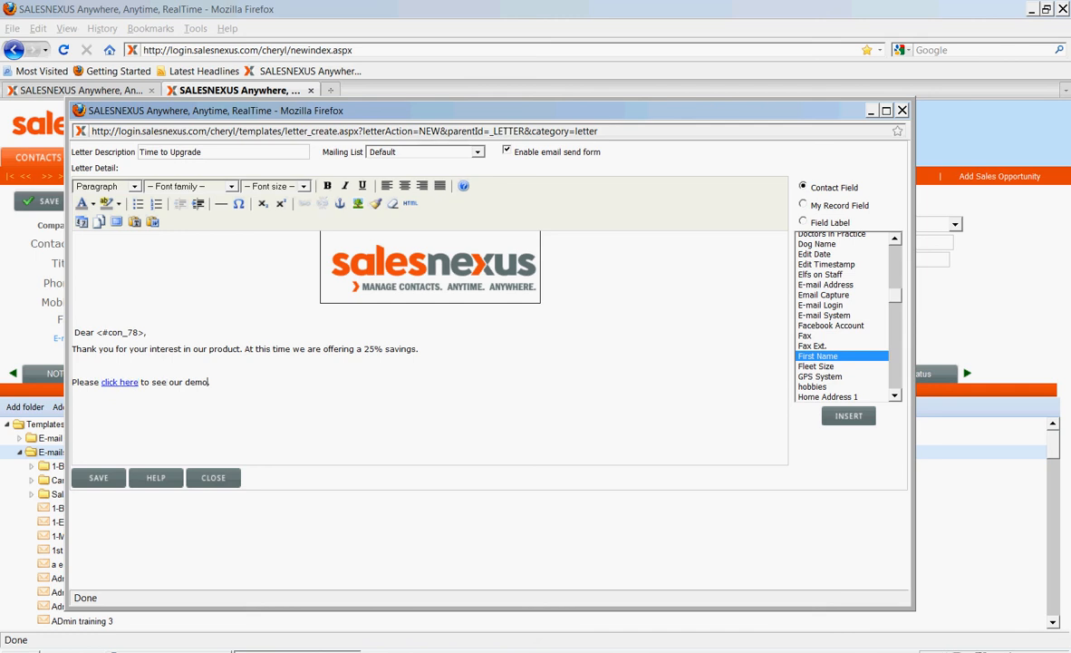
Add the closing "Thank you" in a new paragraph below the demo line
key(Return)
text(Thank you)
Insert the My Record fields Contact and Company on separate lines below "Thank you"
click(803, 203)
scroll(843, 315, up, 6)
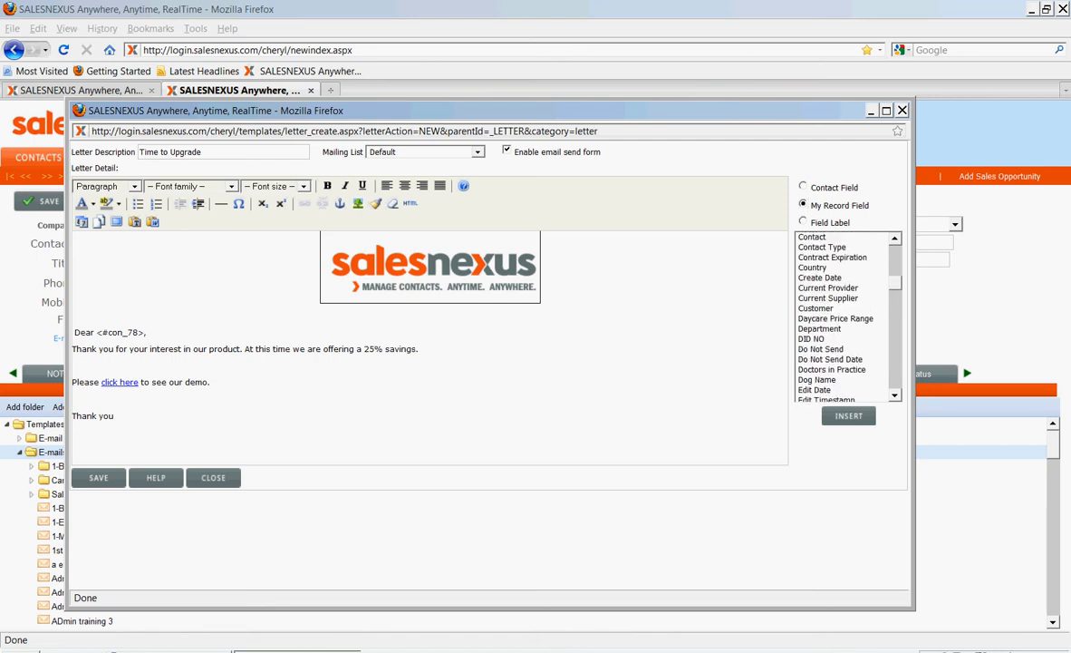
click(813, 284)
click(849, 417)
key(Return)
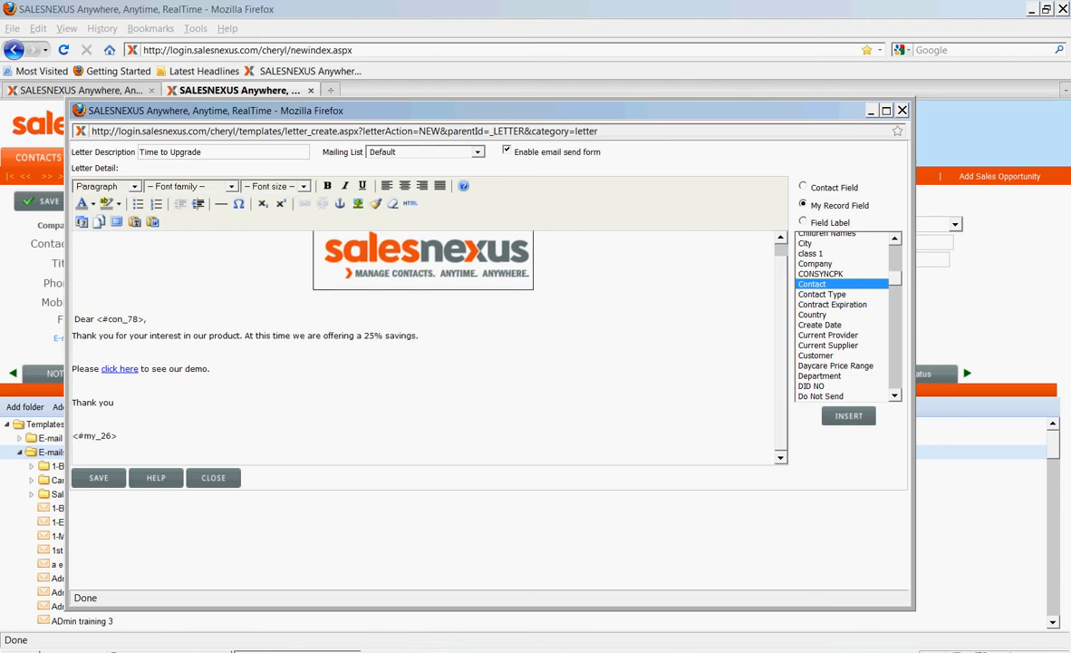
click(816, 263)
click(848, 416)
key(Return)
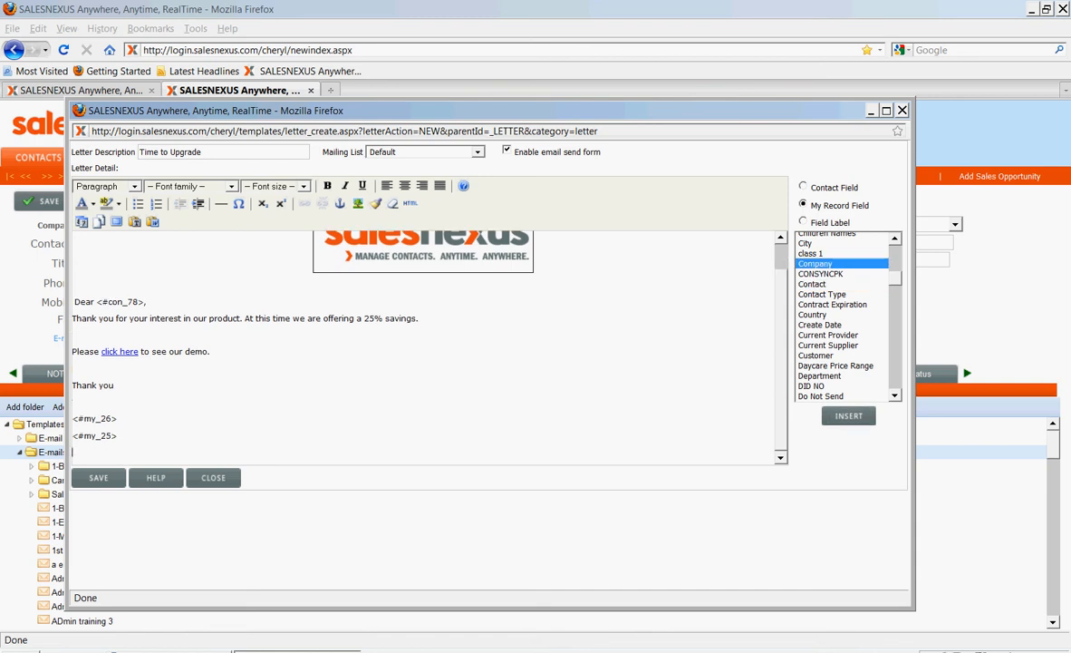
Add the My Record fields E-mail Address and Web Site on separate lines below the Company field
scroll(841, 313, down, 8)
scroll(841, 313, up, 4)
click(826, 311)
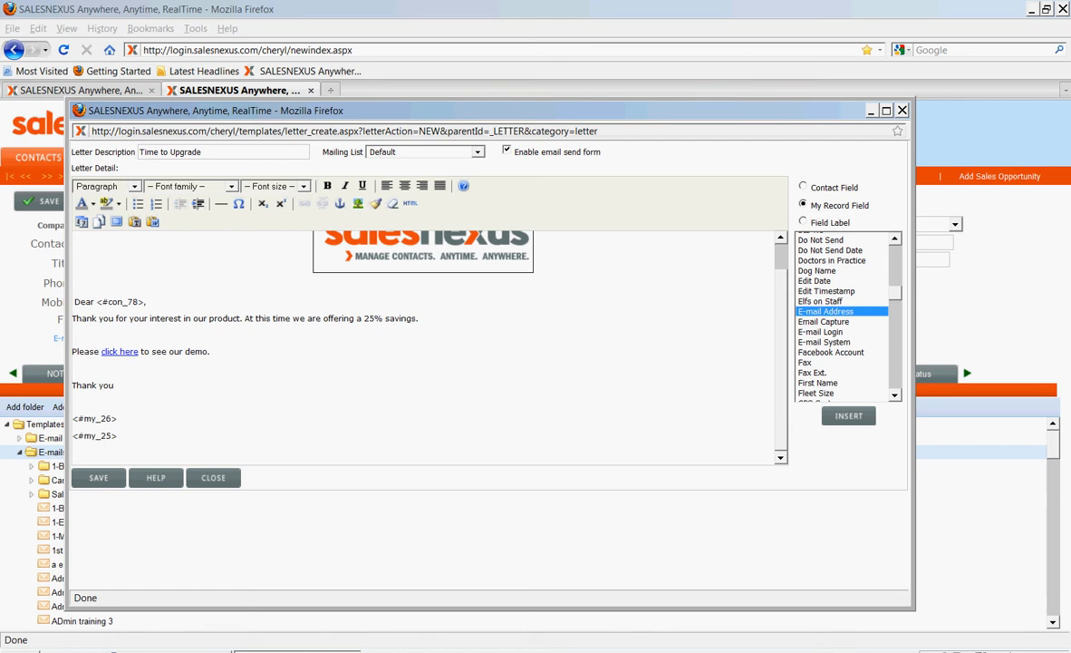
click(848, 416)
key(Return)
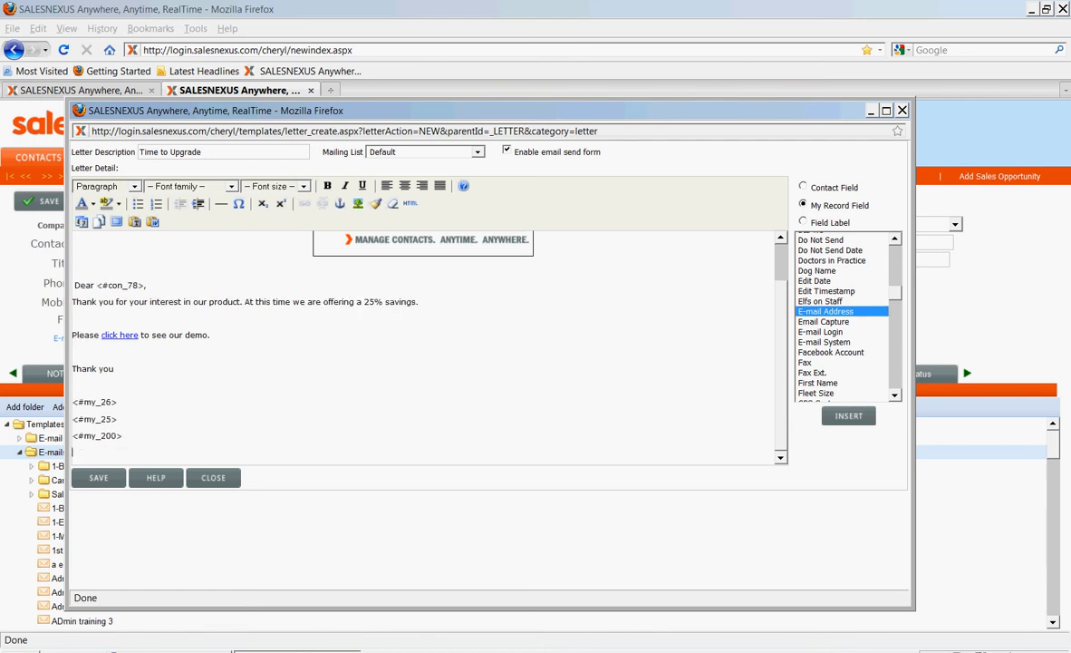
scroll(842, 313, down, 10)
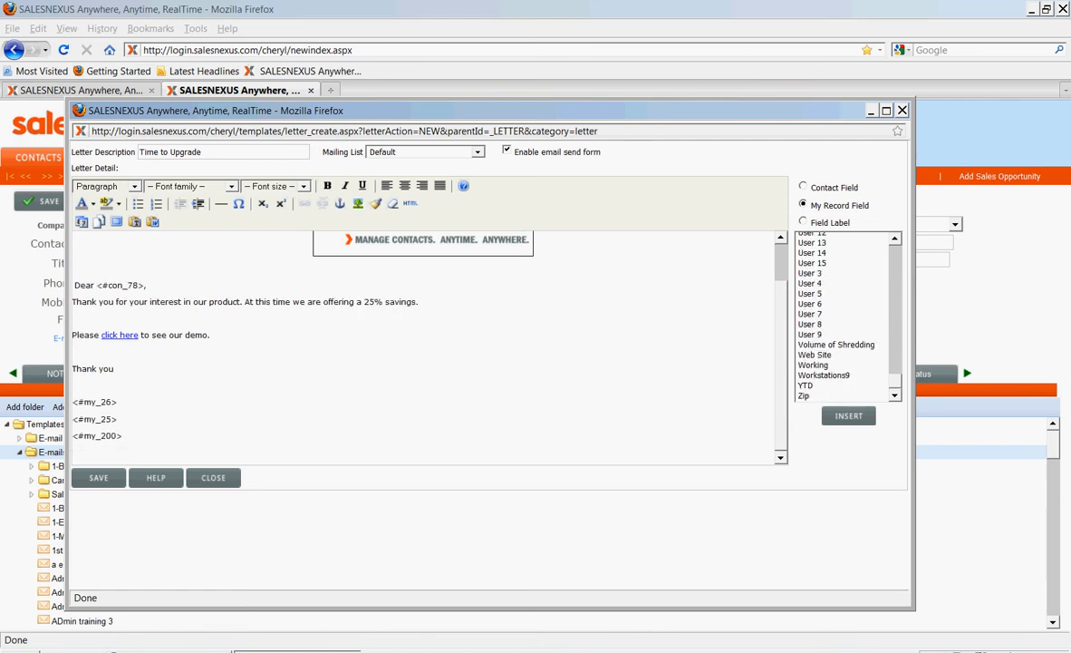
click(815, 355)
click(849, 416)
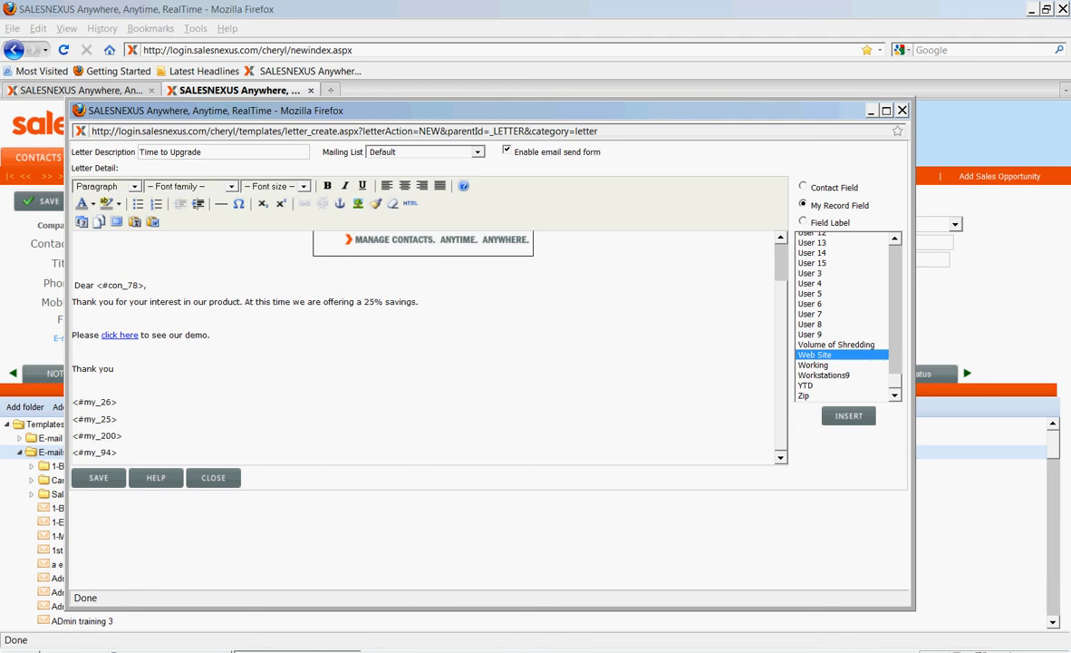
Apply the Address format to the four merge fields in the signature block
click(118, 419)
drag(119, 452, 73, 402)
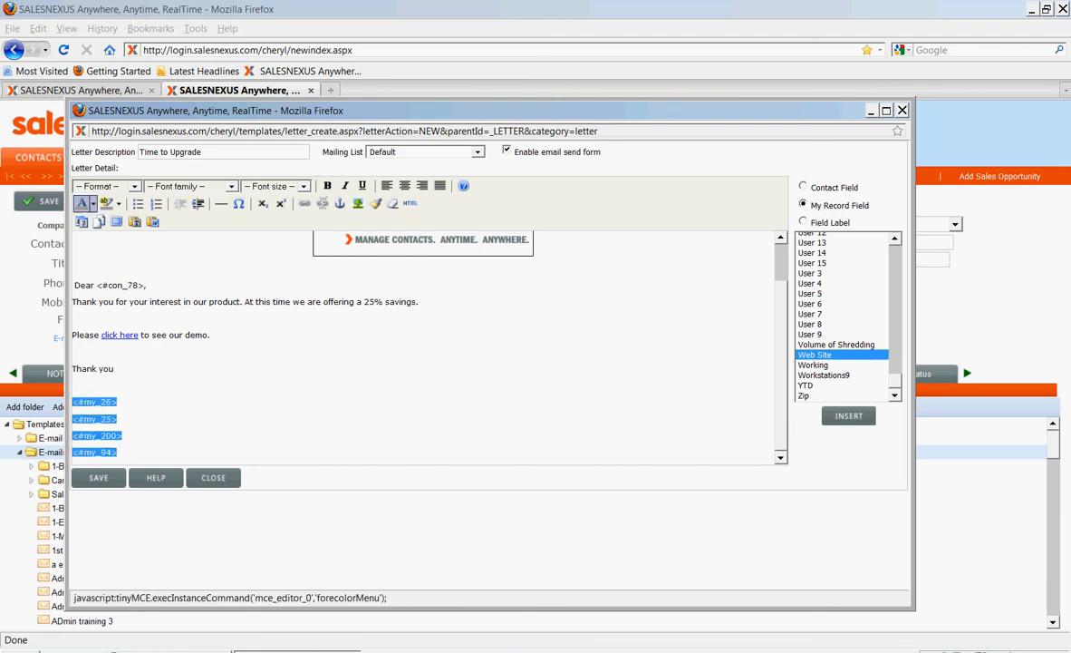
click(107, 186)
click(98, 218)
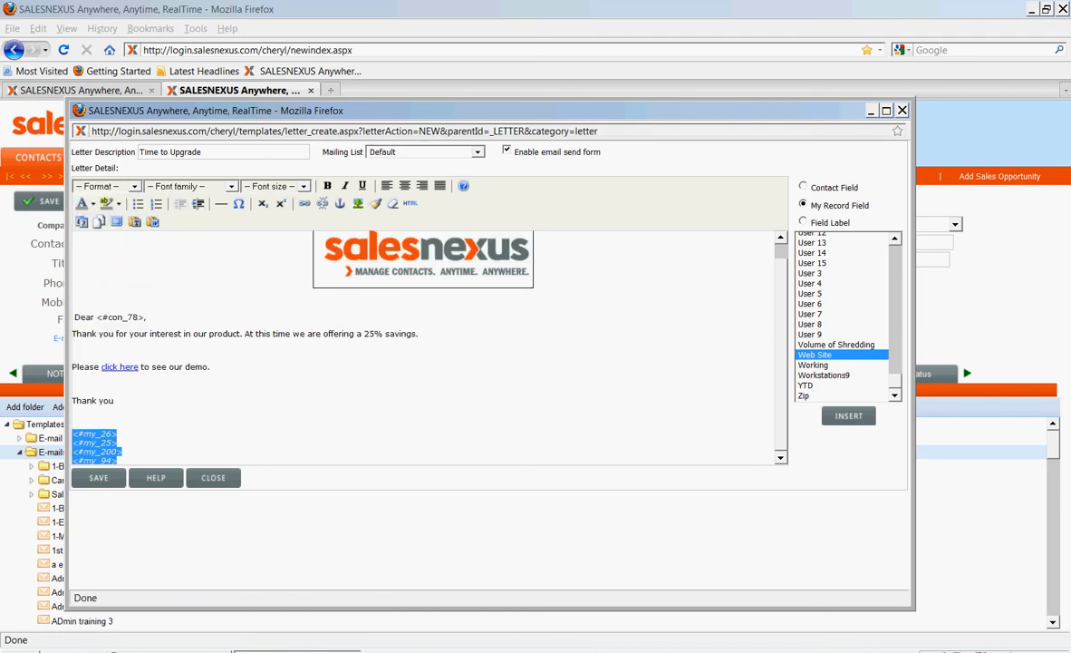
Make the Contact merge field in the signature block bold with font size 2 (10 pt)
click(118, 459)
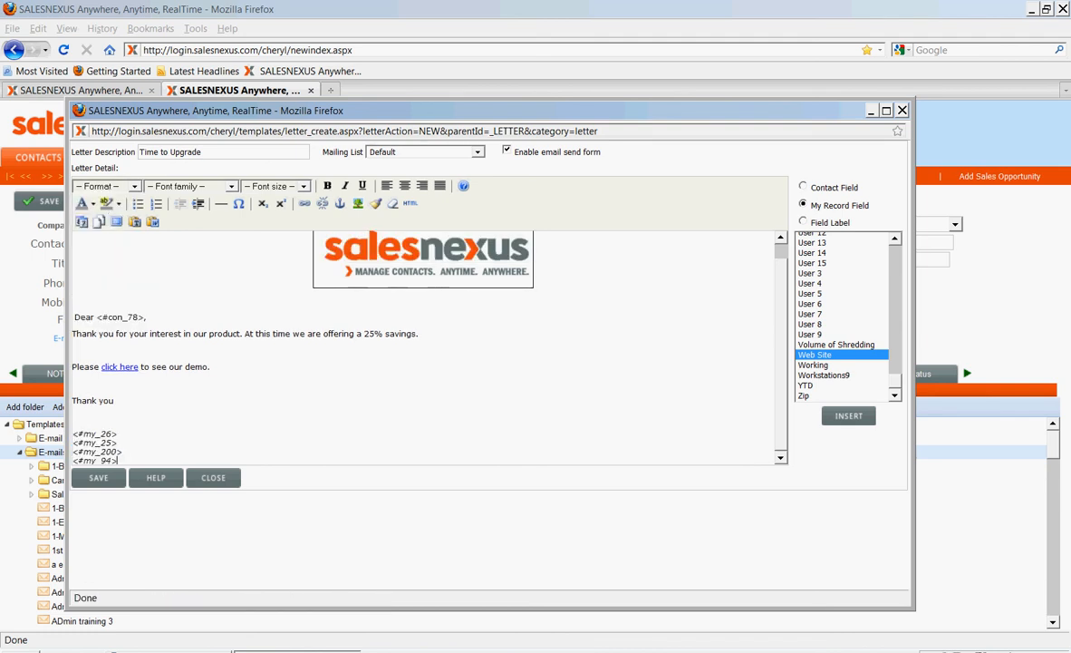
key(shift+Home)
click(327, 185)
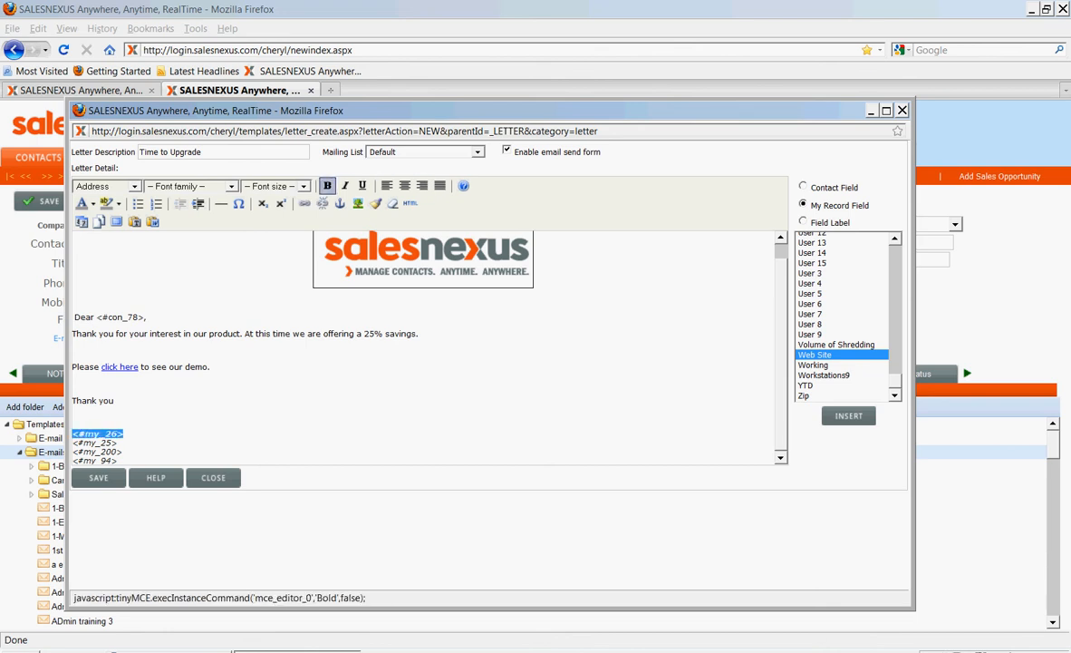
click(275, 186)
click(260, 240)
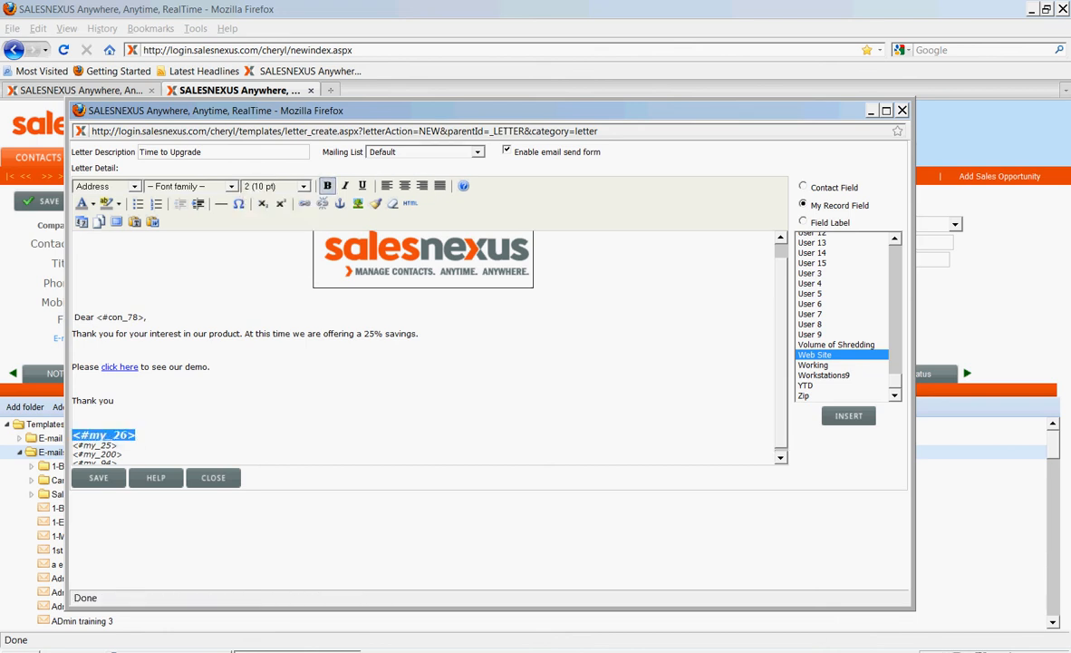
click(210, 366)
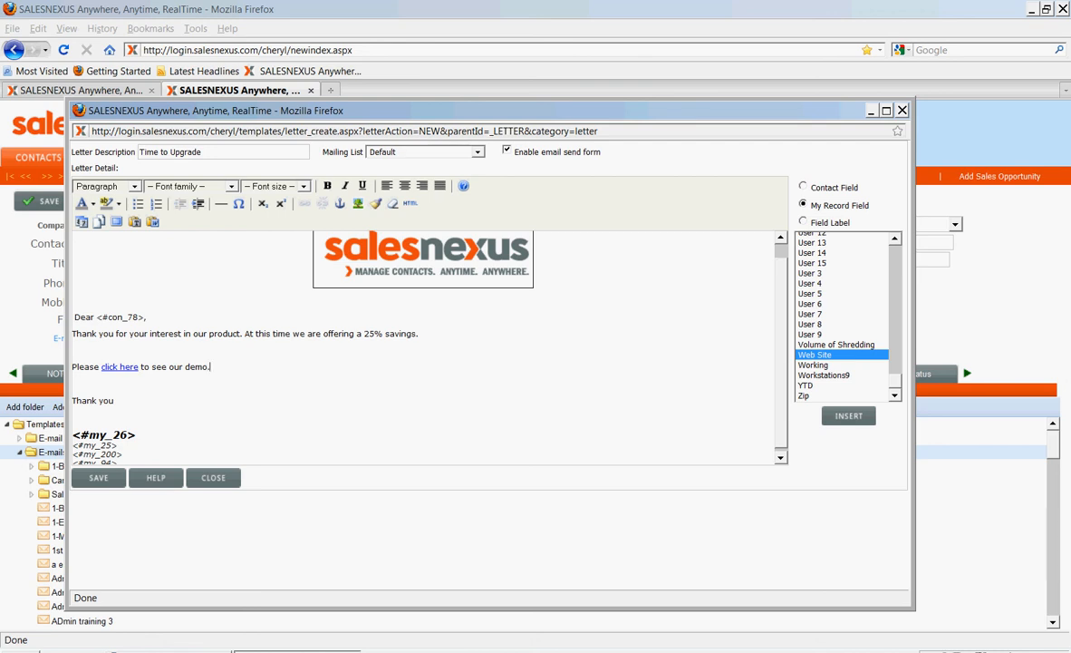
Save the letter template and search the template list for "time"
click(98, 477)
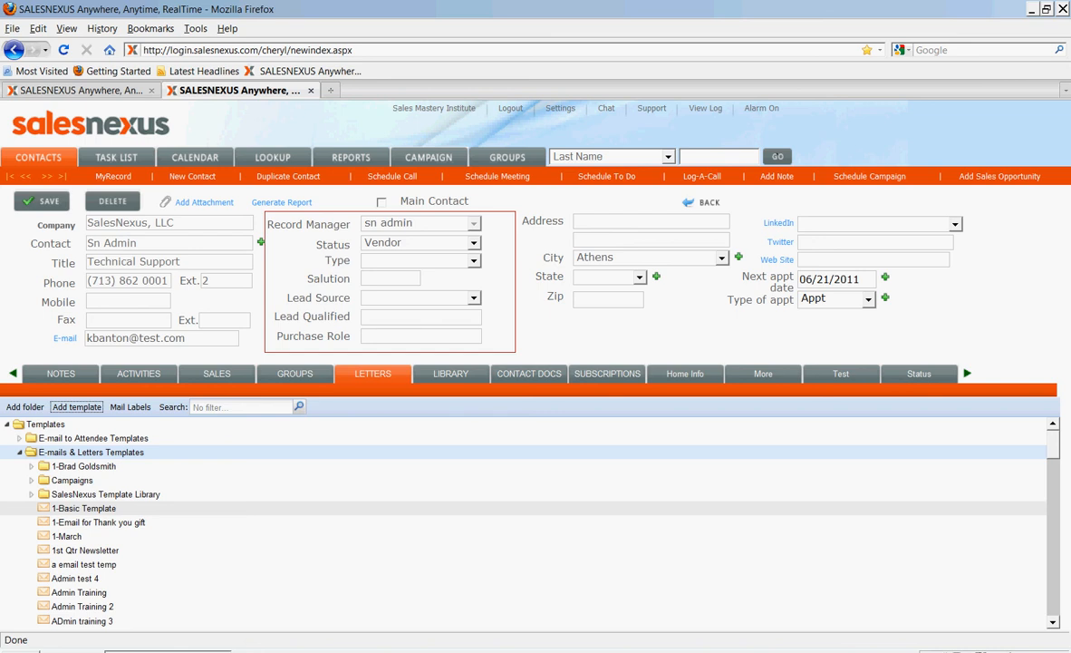
click(242, 407)
text(time)
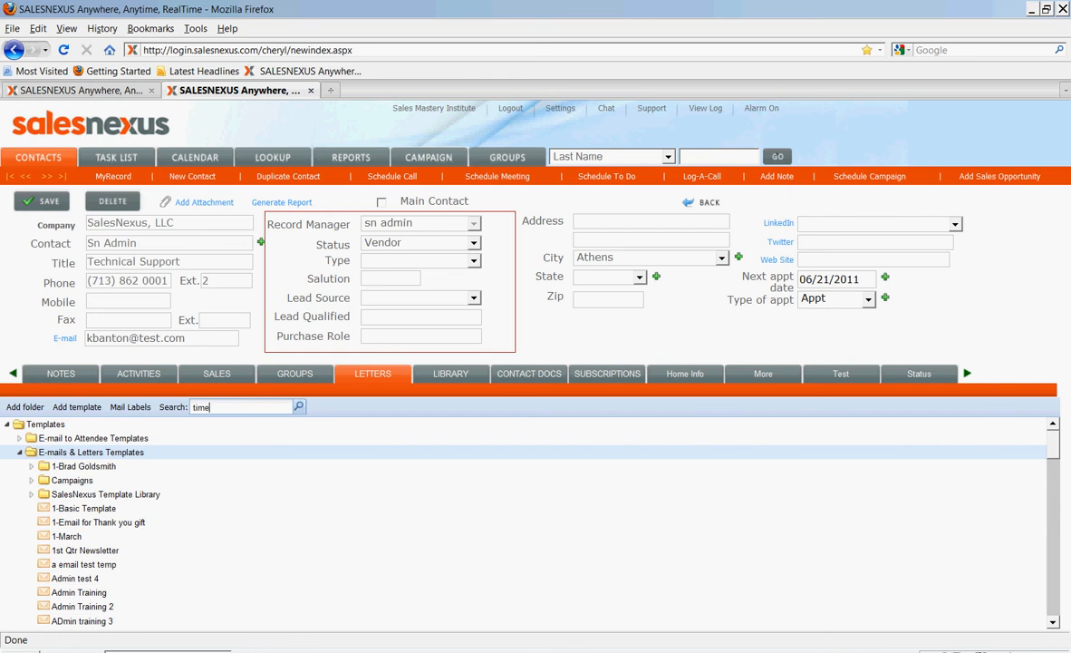
key(Return)
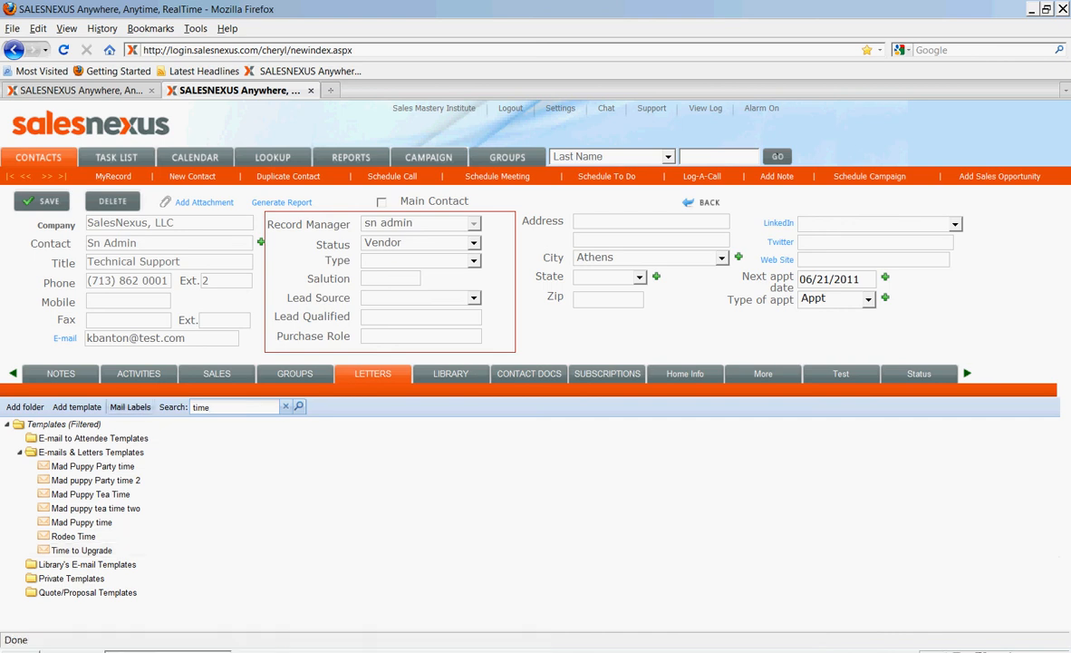
Look up contacts by last name and open the record of the contact at company SalesNexus
click(272, 157)
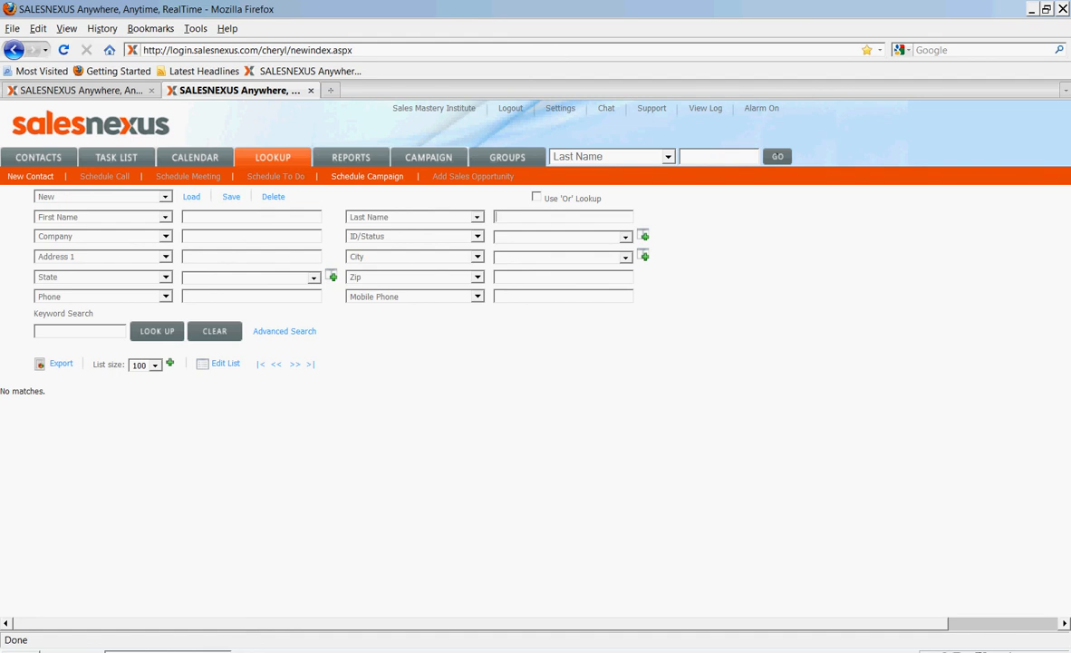
text(banton)
key(Return)
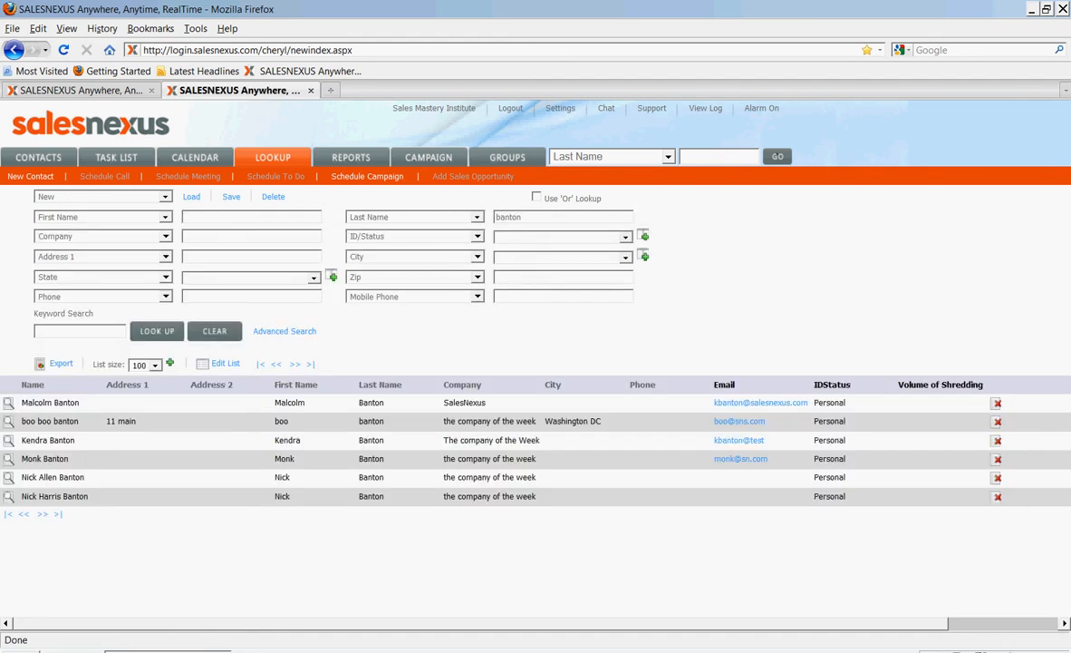
click(50, 403)
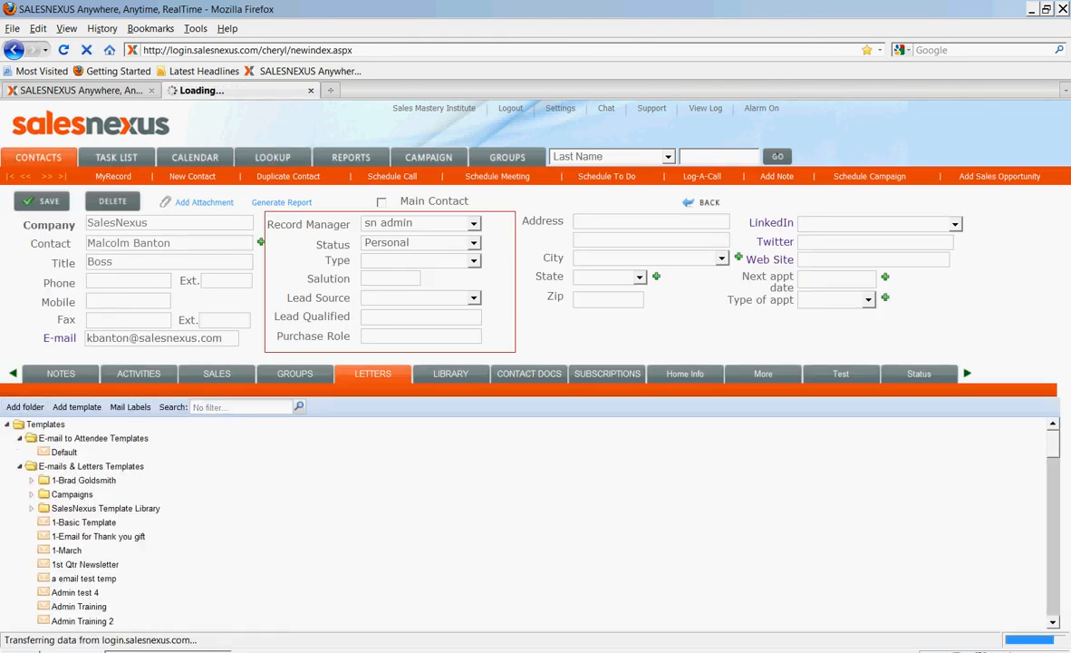
Open an email from the "Time to Upgrade" template for the current lookup and enter the subject "Time to Upgrade"
text(time)
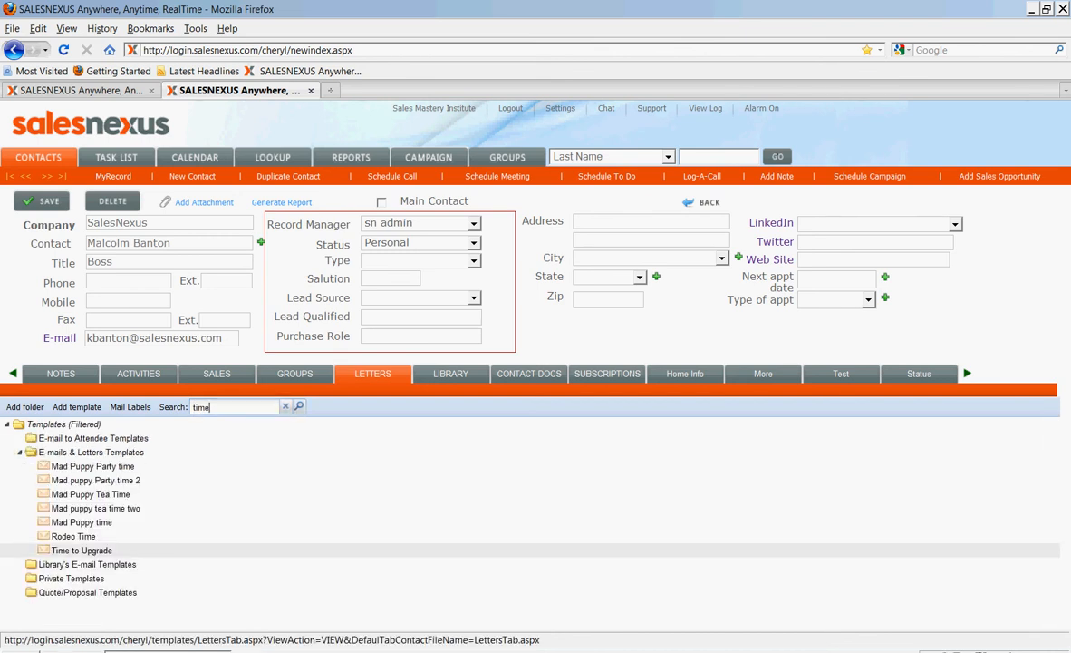
click(82, 550)
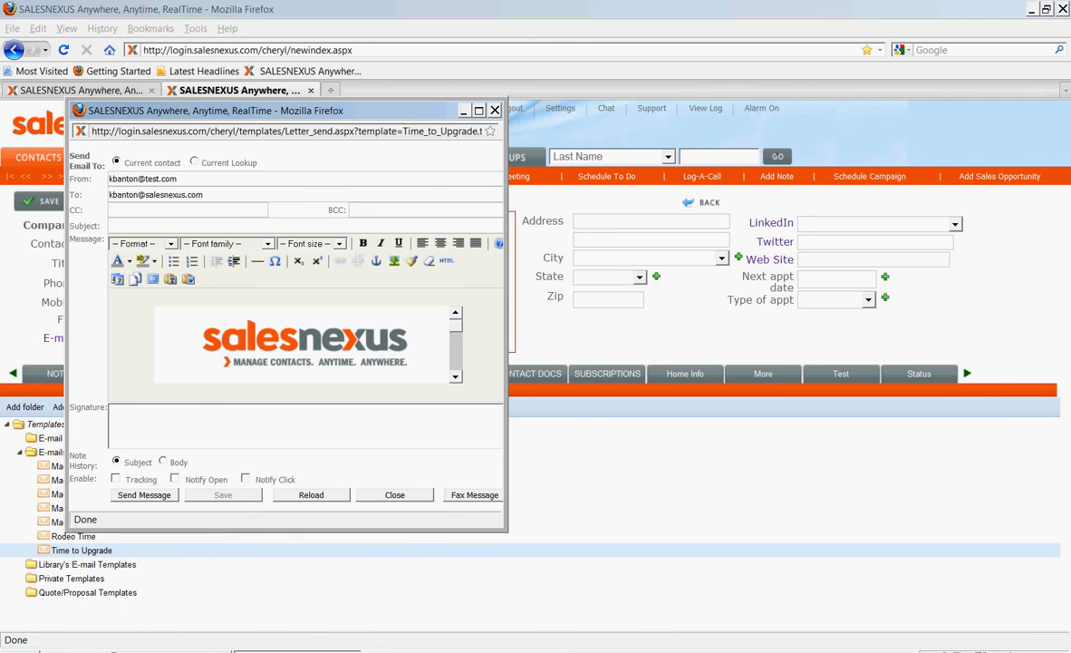
click(154, 226)
text(Time to Upgrade)
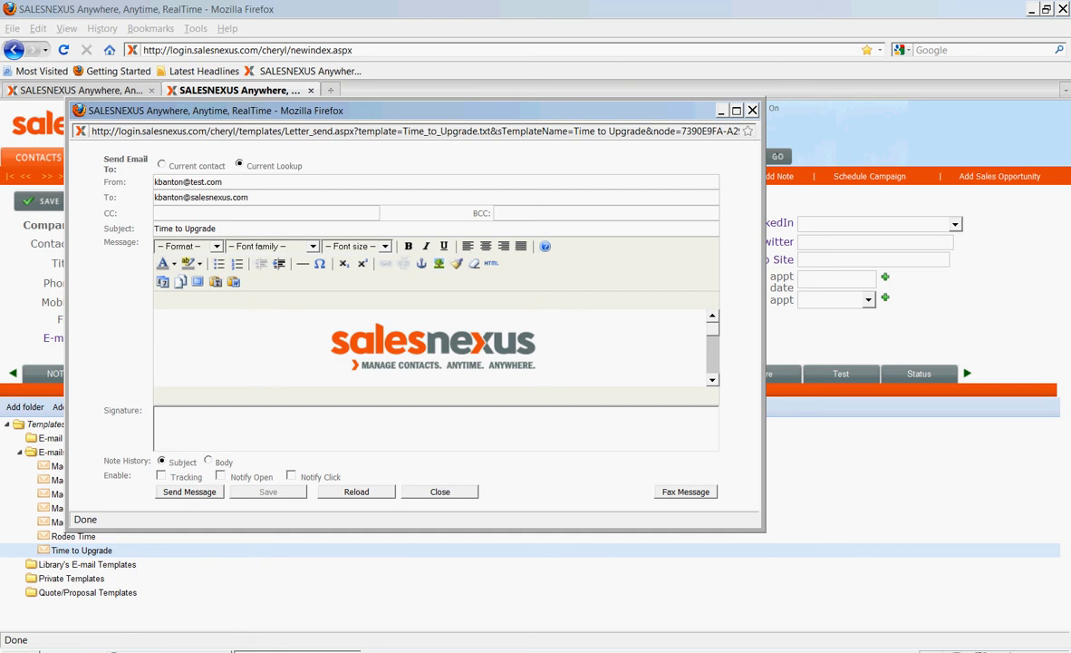
Enable Tracking, Notify Open and Notify Click for the email
click(441, 346)
scroll(441, 346, down, 5)
scroll(433, 349, up, 5)
click(161, 475)
click(220, 475)
click(291, 475)
Add "For the next day we are increasing this to 30%!!" after the savings sentence, save the message and close it
scroll(436, 348, down, 3)
click(503, 315)
text(For the nex)
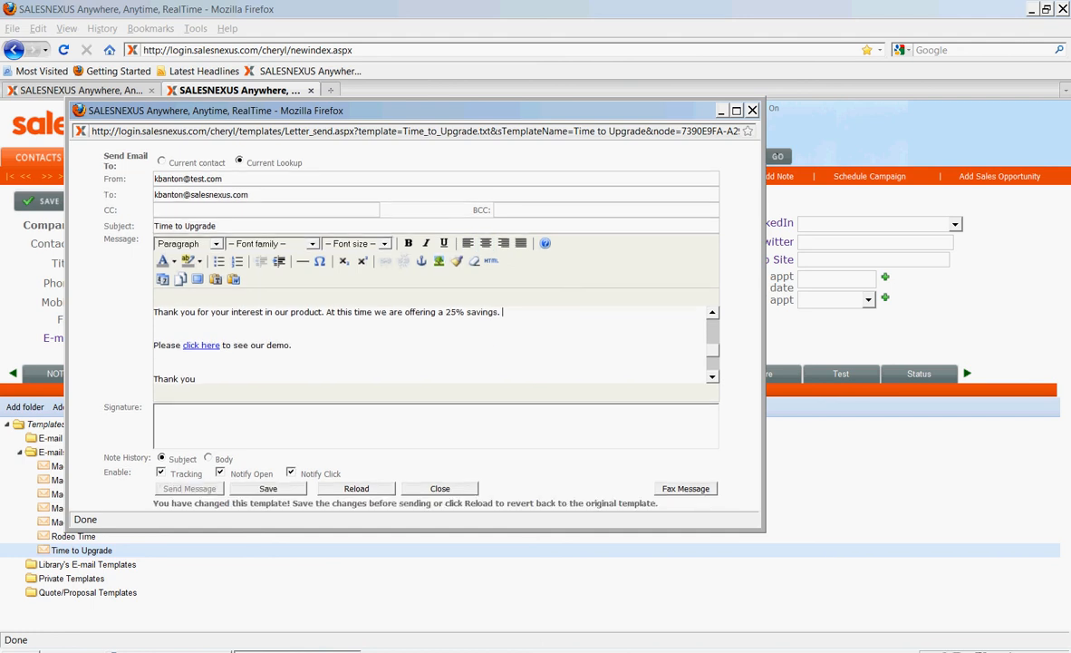
text(t day we are increasing this to 30%)
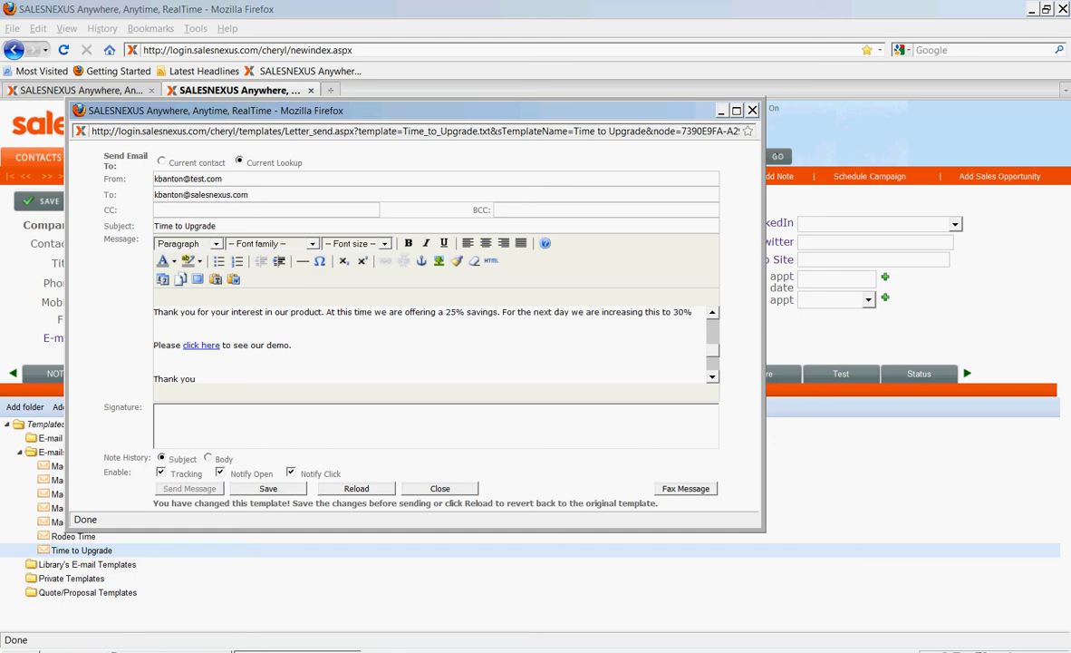
text(!!)
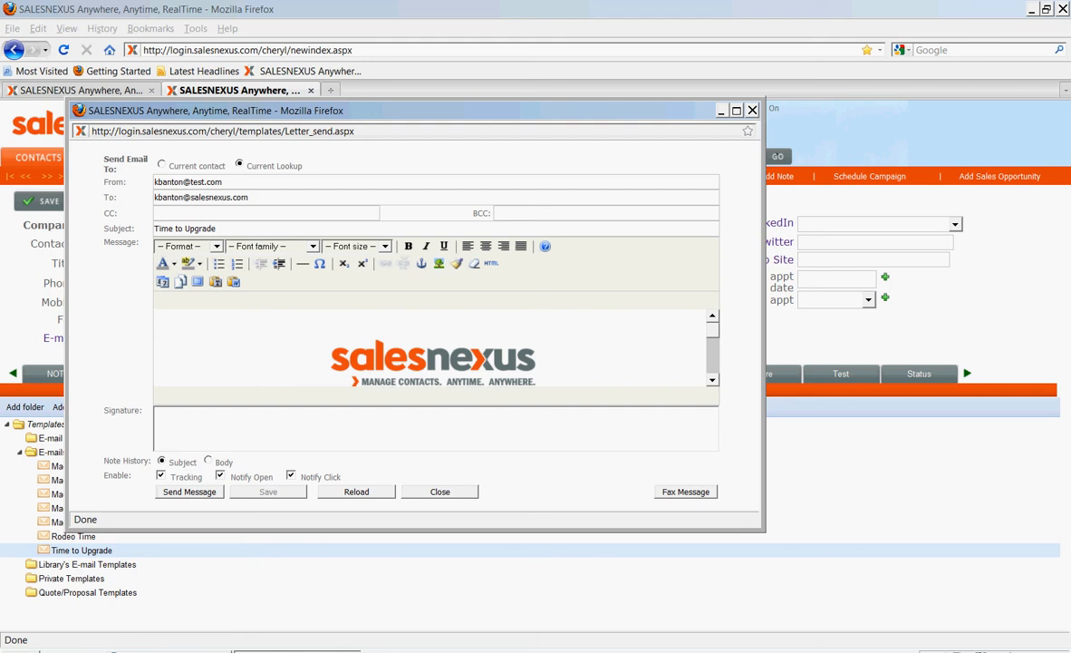
click(752, 111)
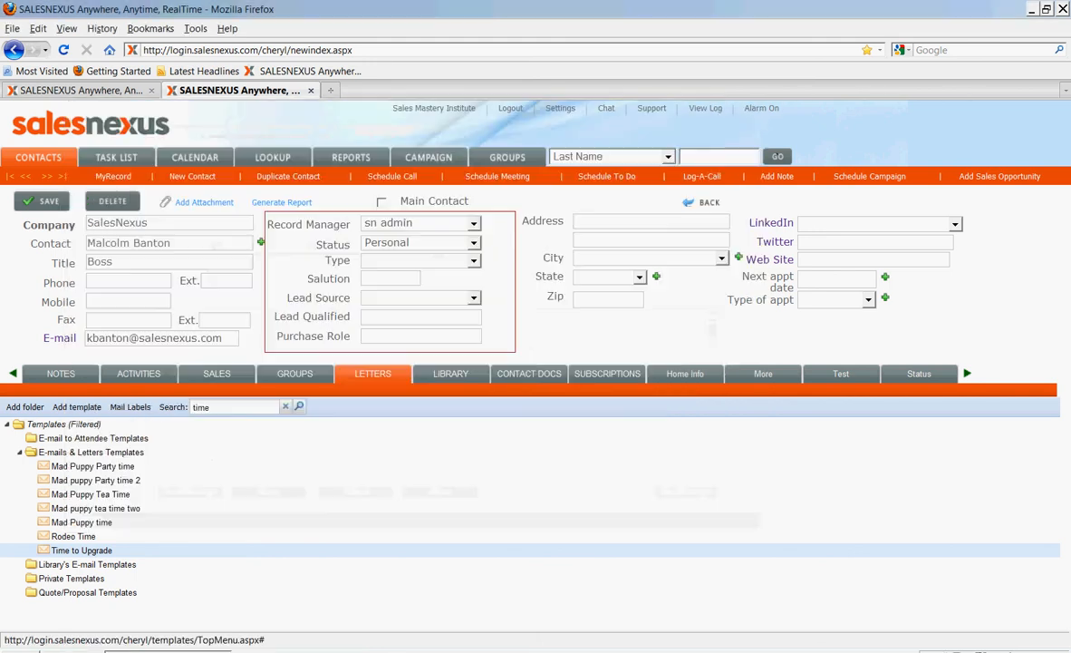
Review the campaign report in the other SalesNexus session, examining the opens and clicks chart and the recipients' activity
click(80, 91)
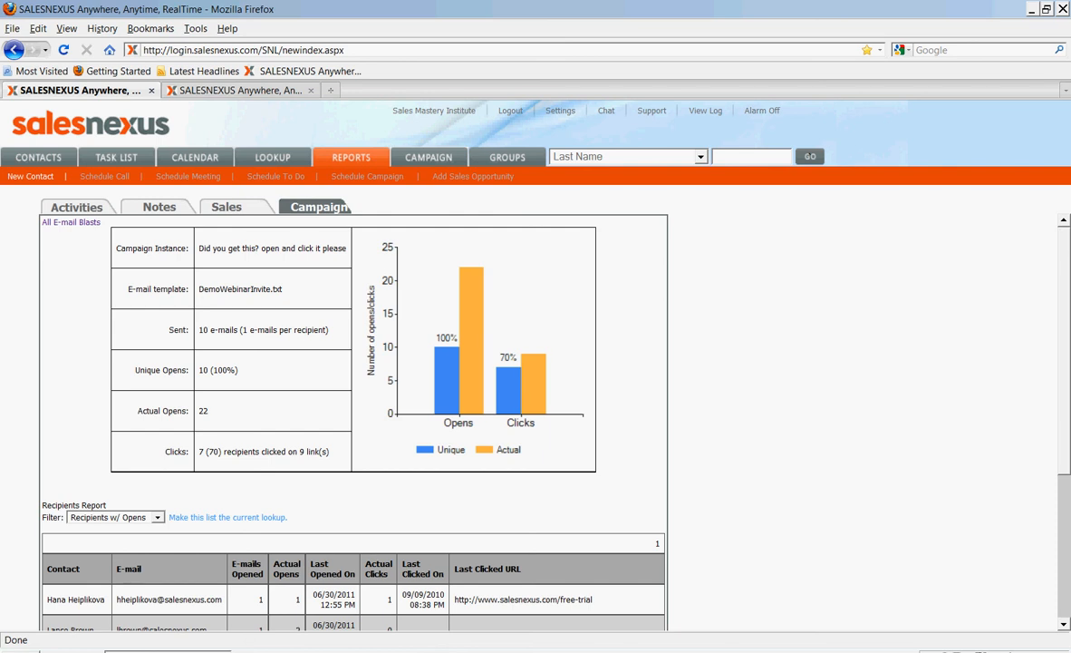
scroll(354, 399, down, 5)
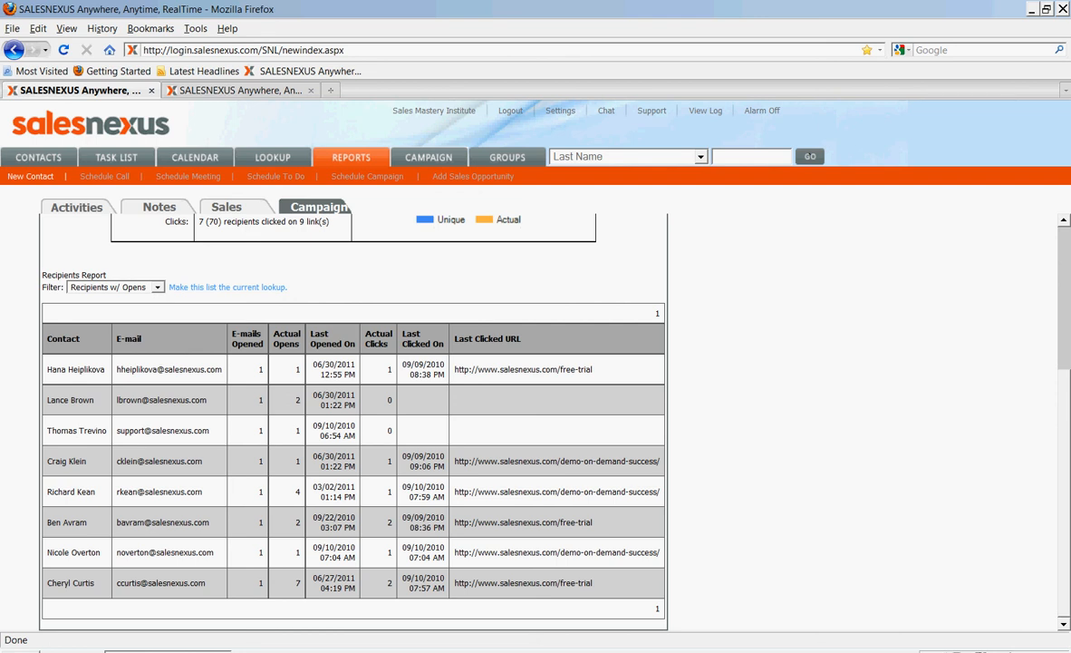
drag(169, 583, 342, 587)
click(342, 587)
scroll(354, 417, up, 5)
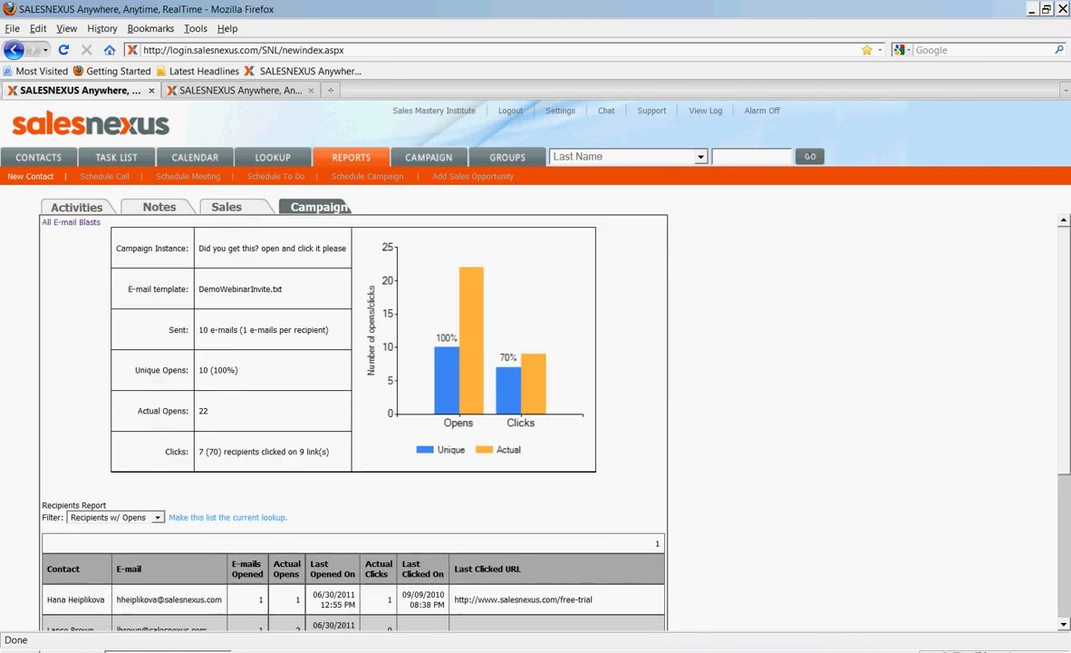
Return to the previous SalesNexus session and reopen the SalesNexus company contact from the lookup results
click(233, 90)
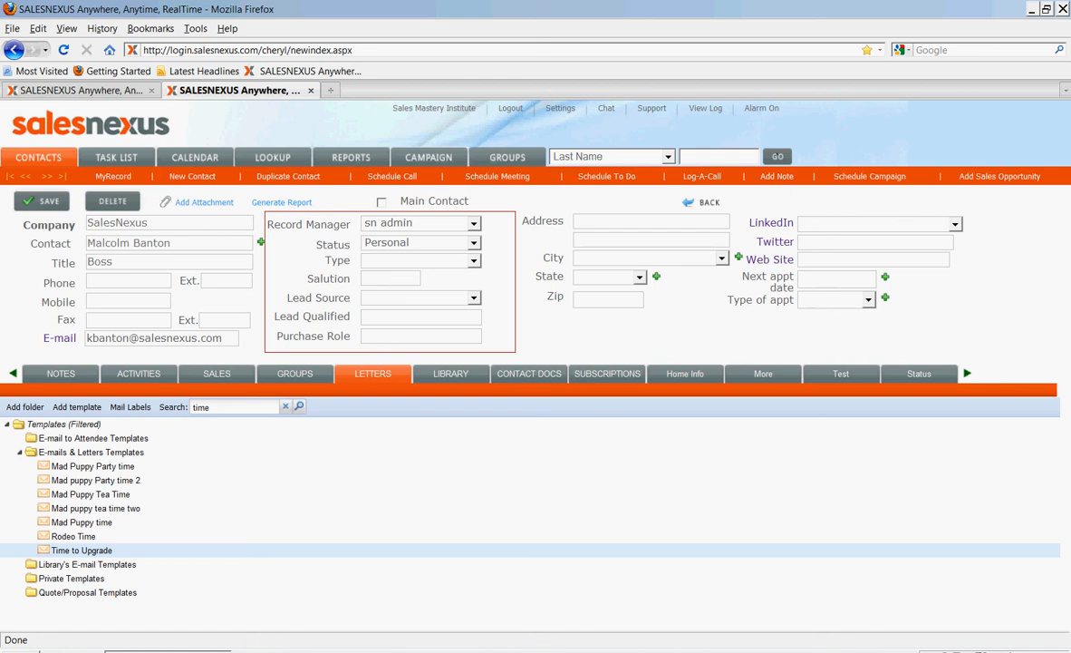
click(273, 157)
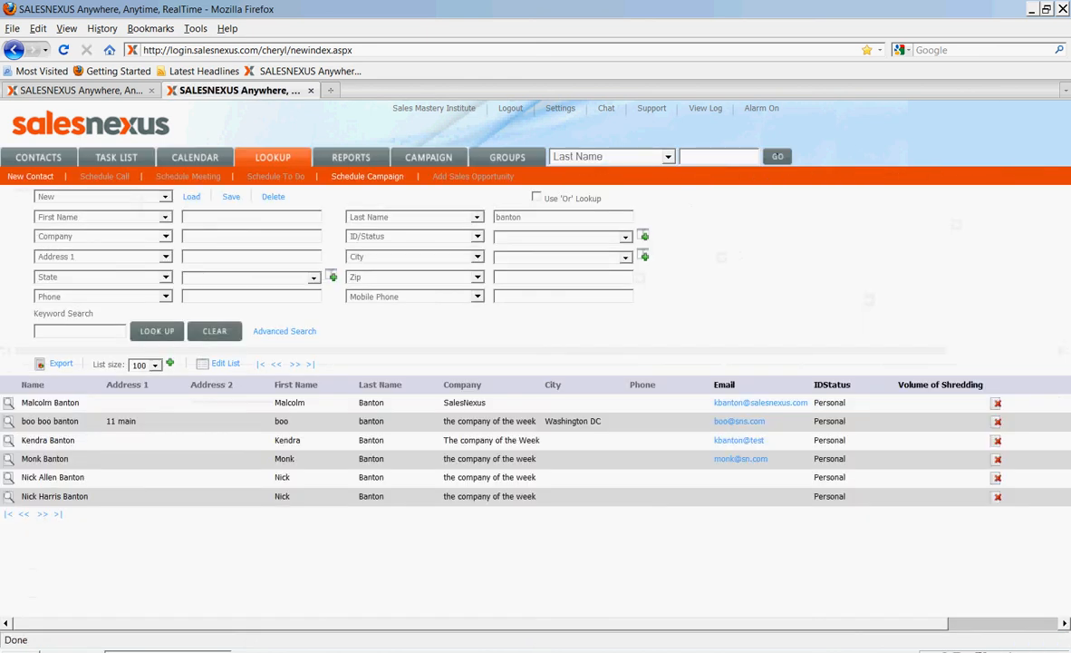
click(8, 404)
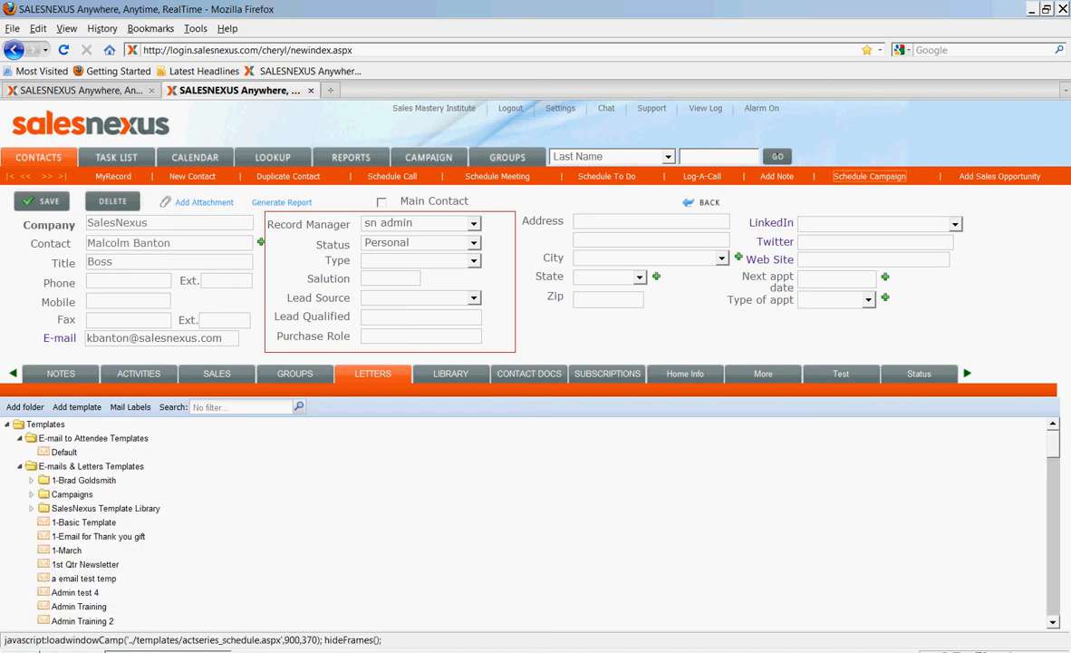
Set up a campaign schedule for the current lookup using the "Admin training" series
click(869, 175)
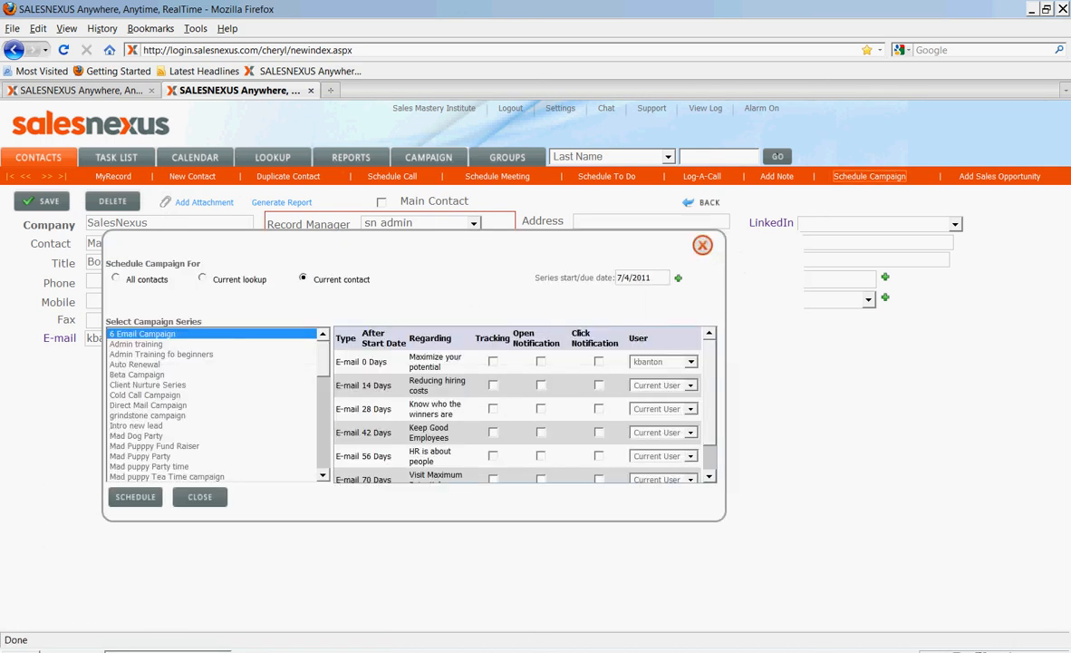
click(203, 277)
click(136, 345)
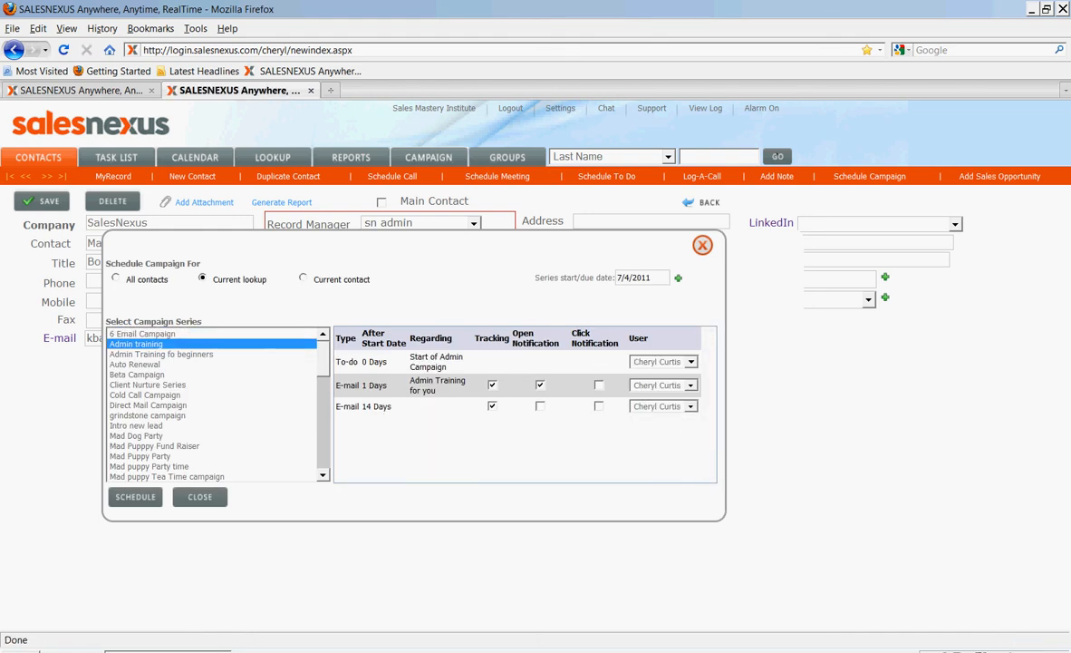
Enable open notification for the 14-day e-mail and click notification for both the 1-day and 14-day e-mails
click(540, 406)
click(599, 385)
click(599, 406)
Assign the 1-day and 14-day campaign e-mails to two different sending users
click(690, 386)
click(661, 458)
click(691, 406)
click(661, 462)
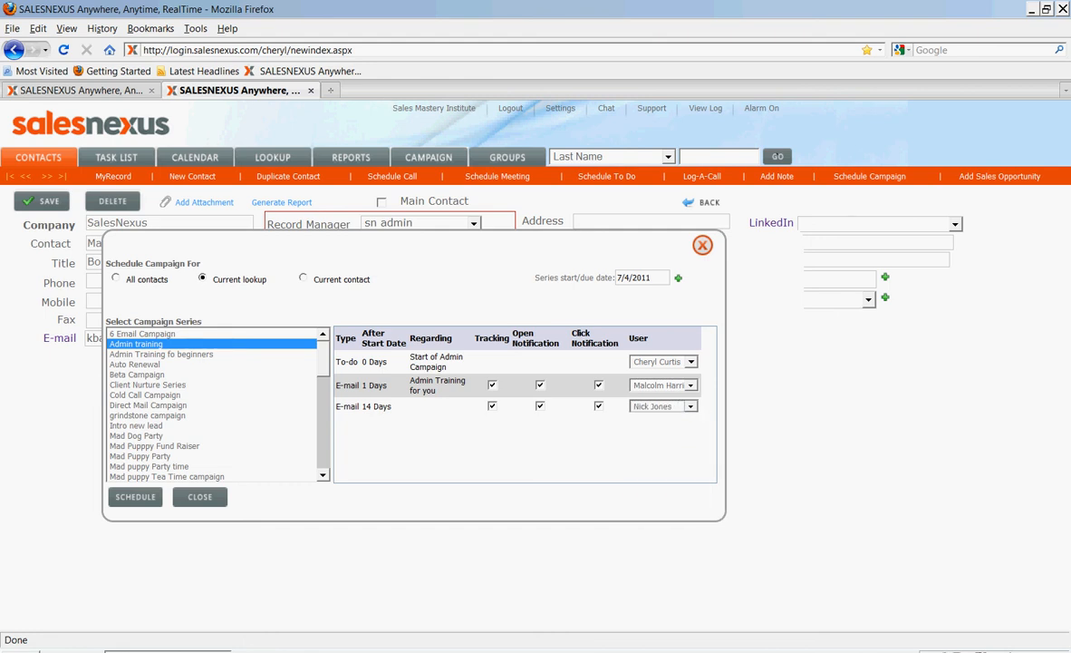